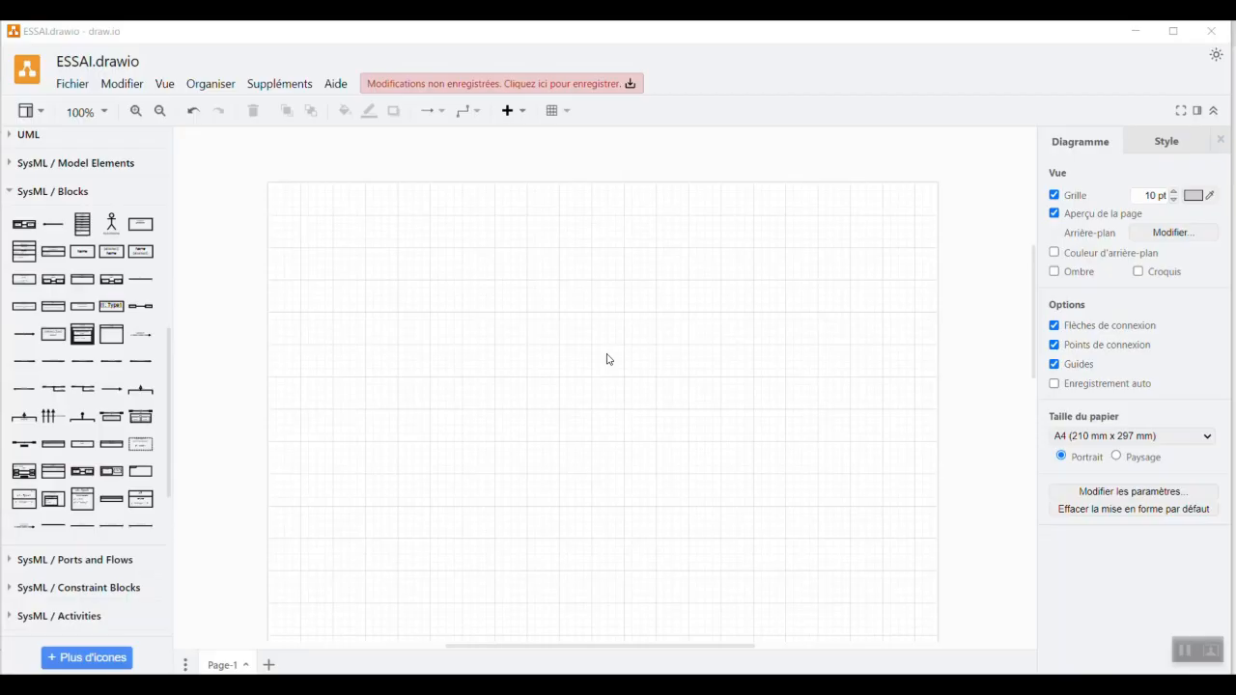
Step: Add two SysML Enumeration blocks and place them one above the other in the right half of the page
scroll(62, 205, up, 2)
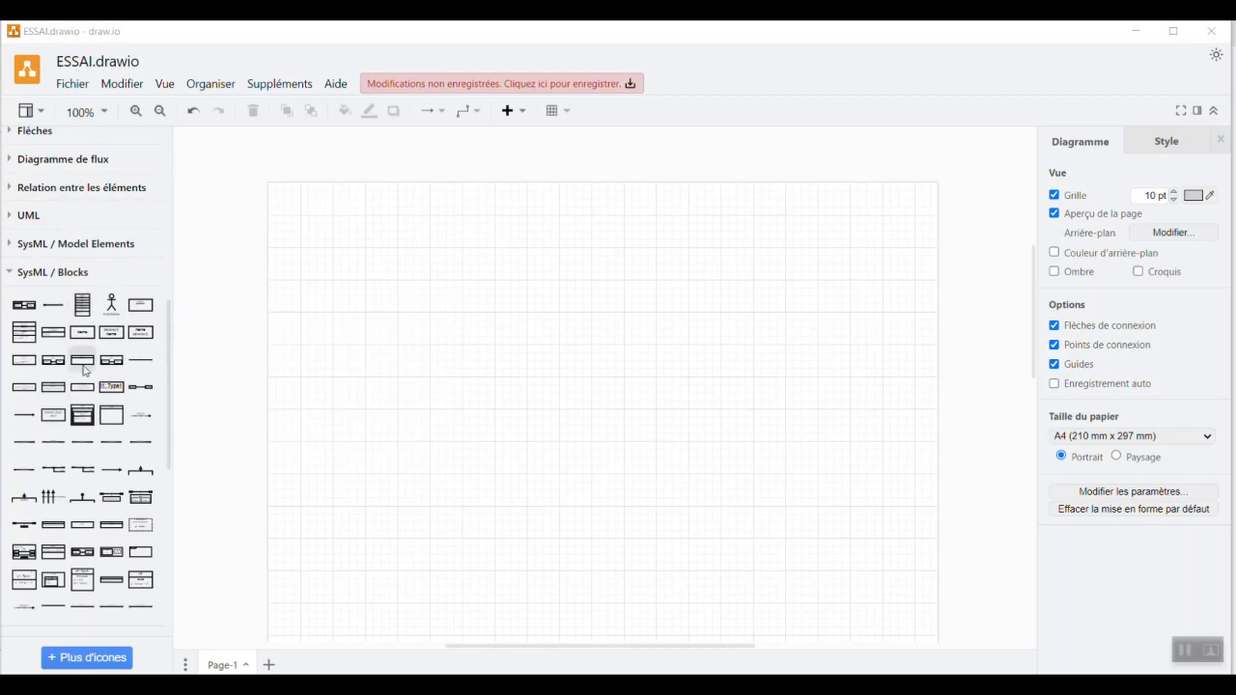
mouse_move(47, 333)
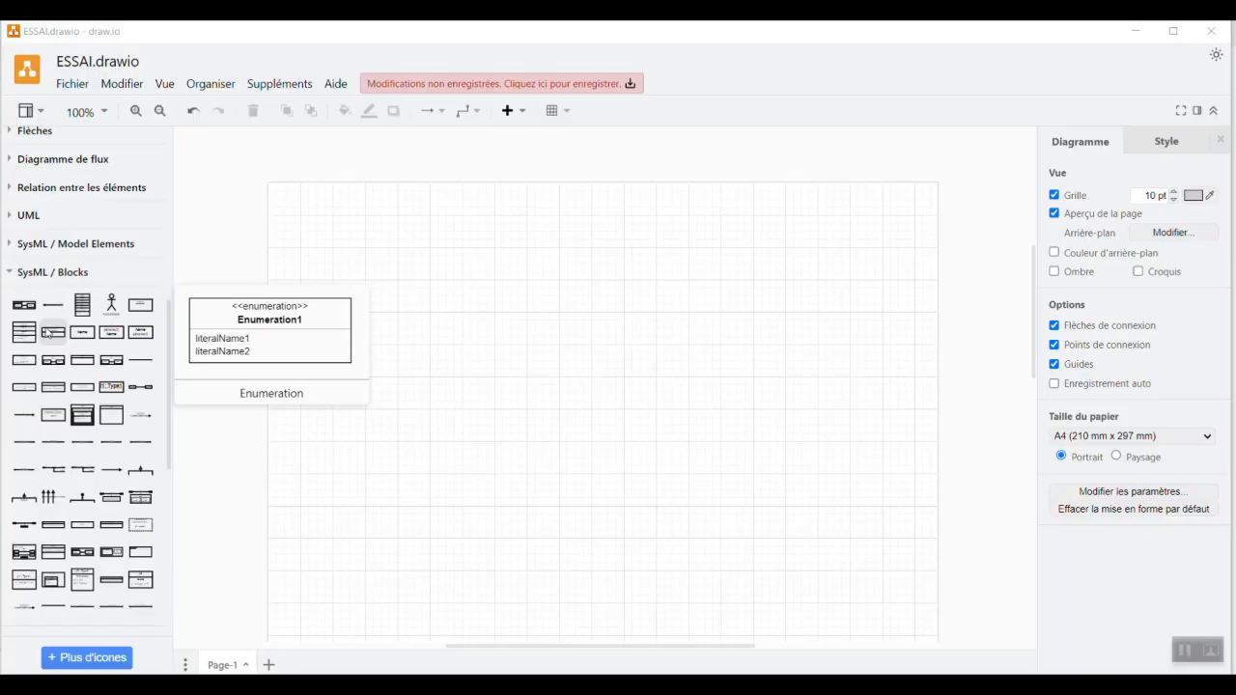
click(51, 333)
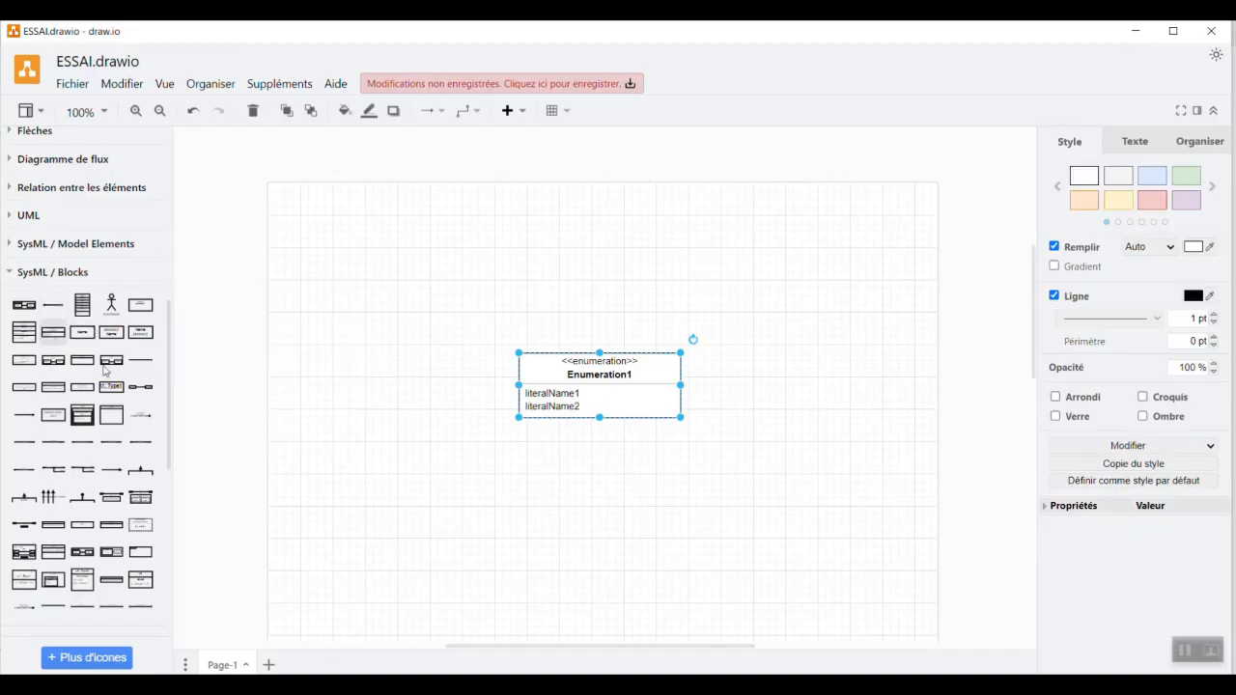
drag(619, 370, 781, 231)
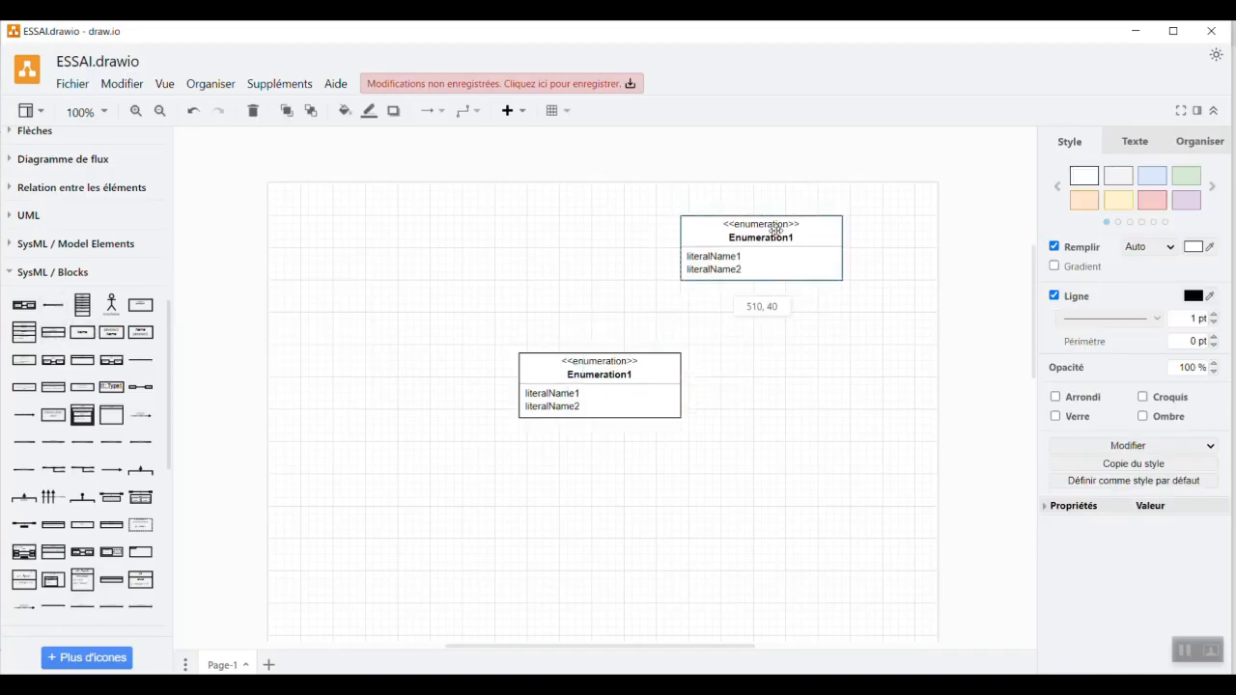
drag(632, 373, 809, 355)
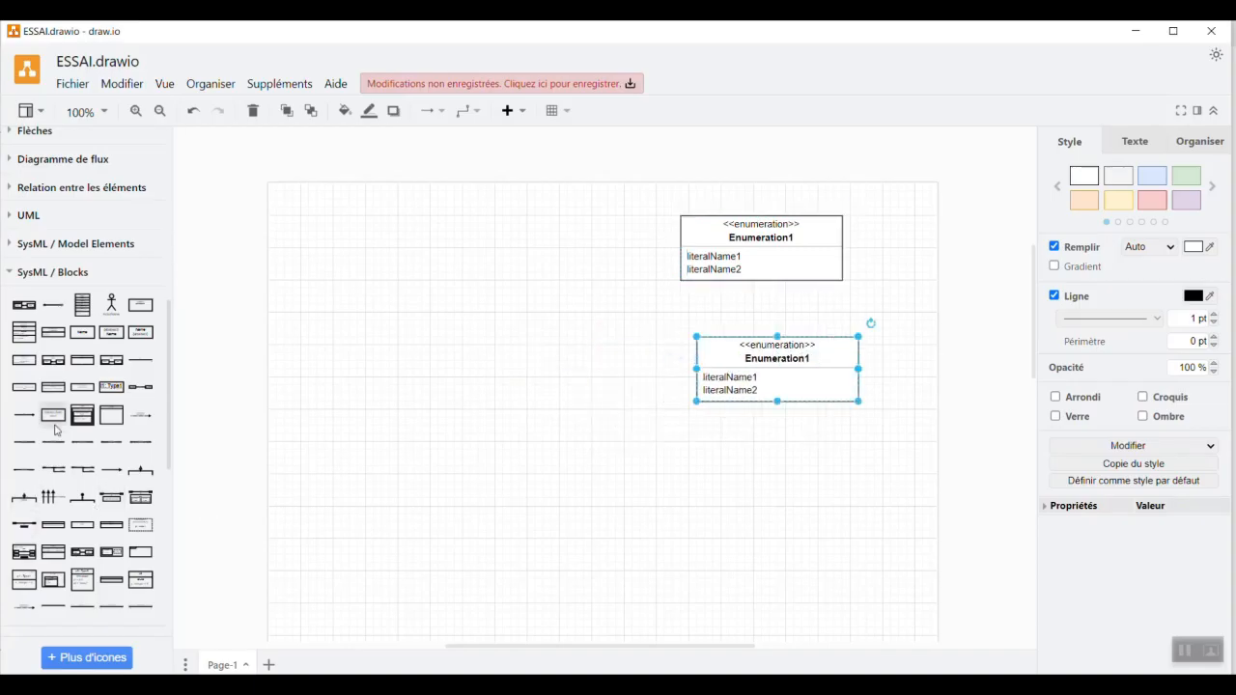
Step: Add a SysML block with a namespace compartment and place it to the left of the lower enumeration
mouse_move(72, 320)
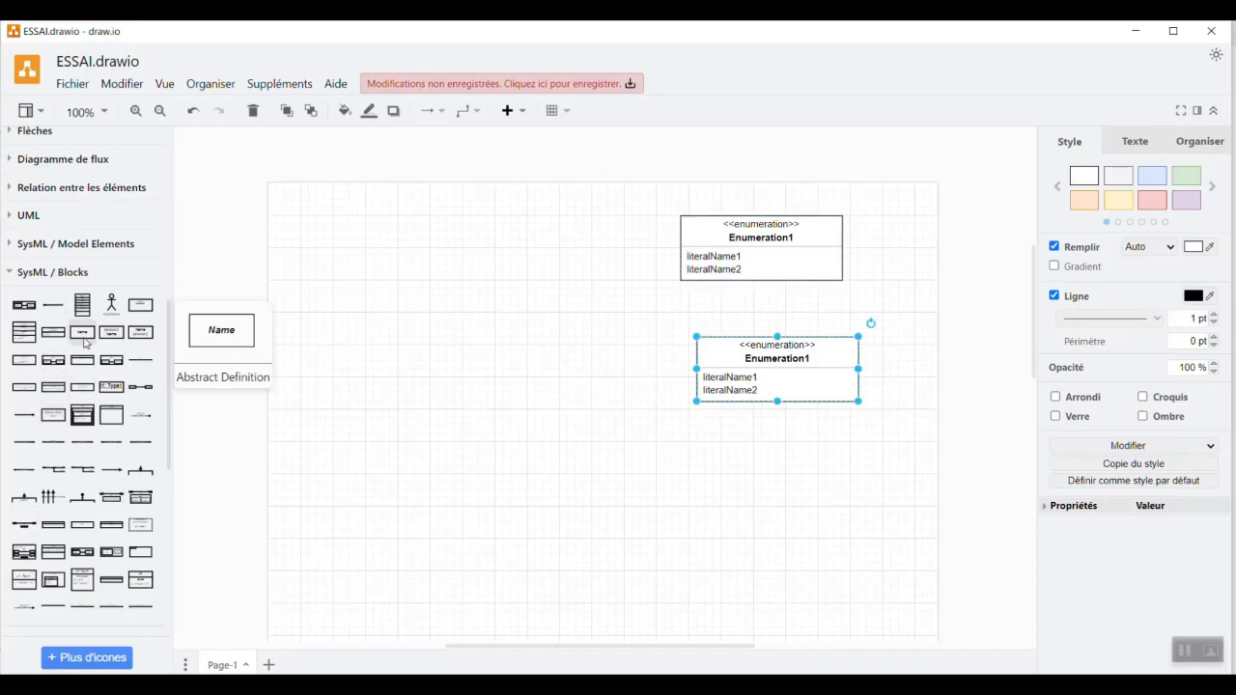
click(83, 365)
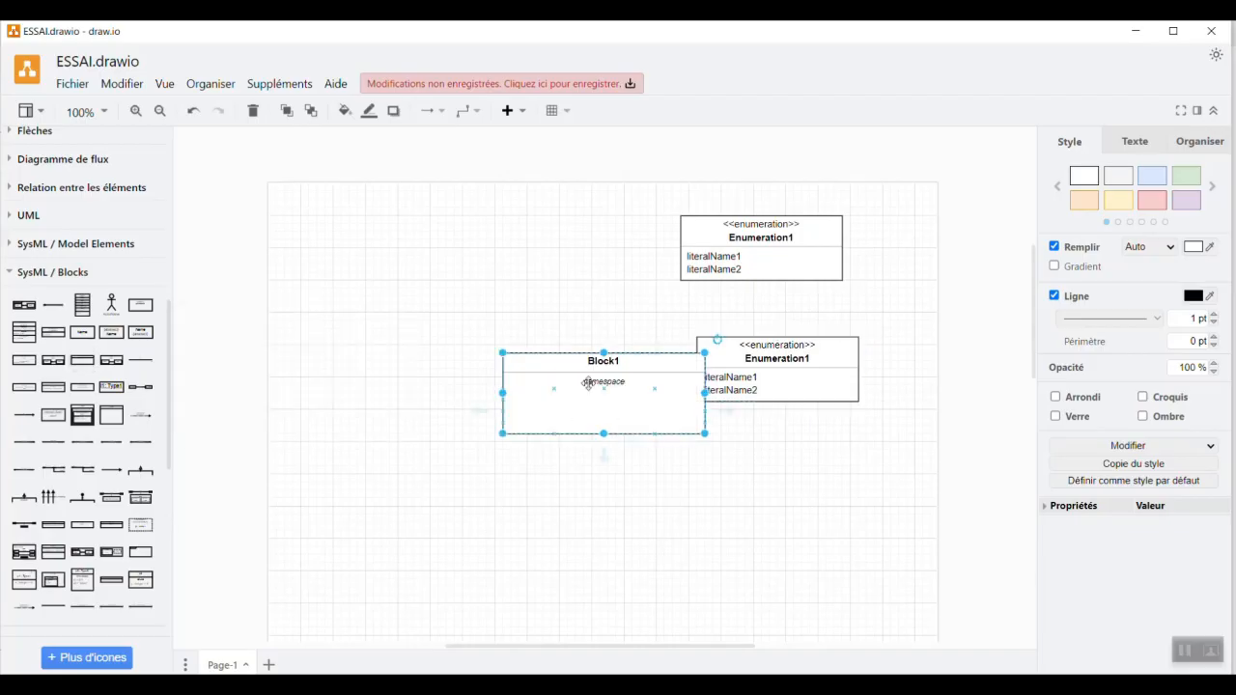
drag(573, 369, 467, 353)
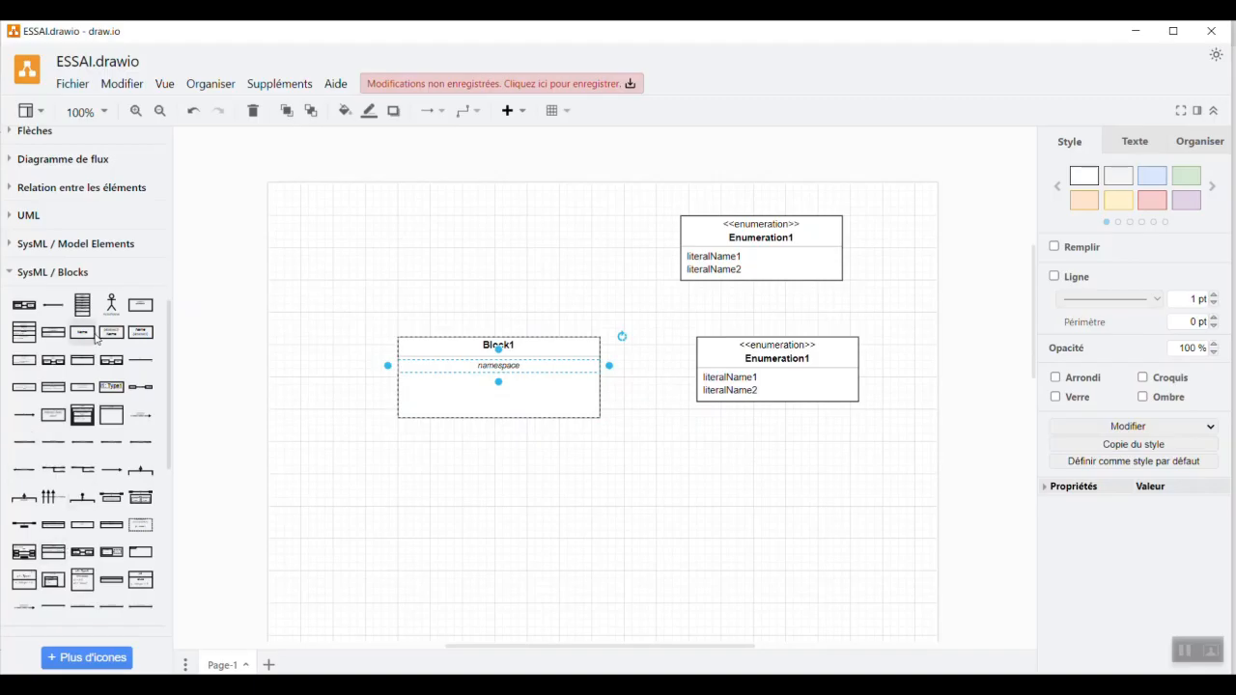
Step: Place a SysML Comment from the Model Elements above the block and align the lower enumeration with the upper one
click(20, 244)
mouse_move(24, 279)
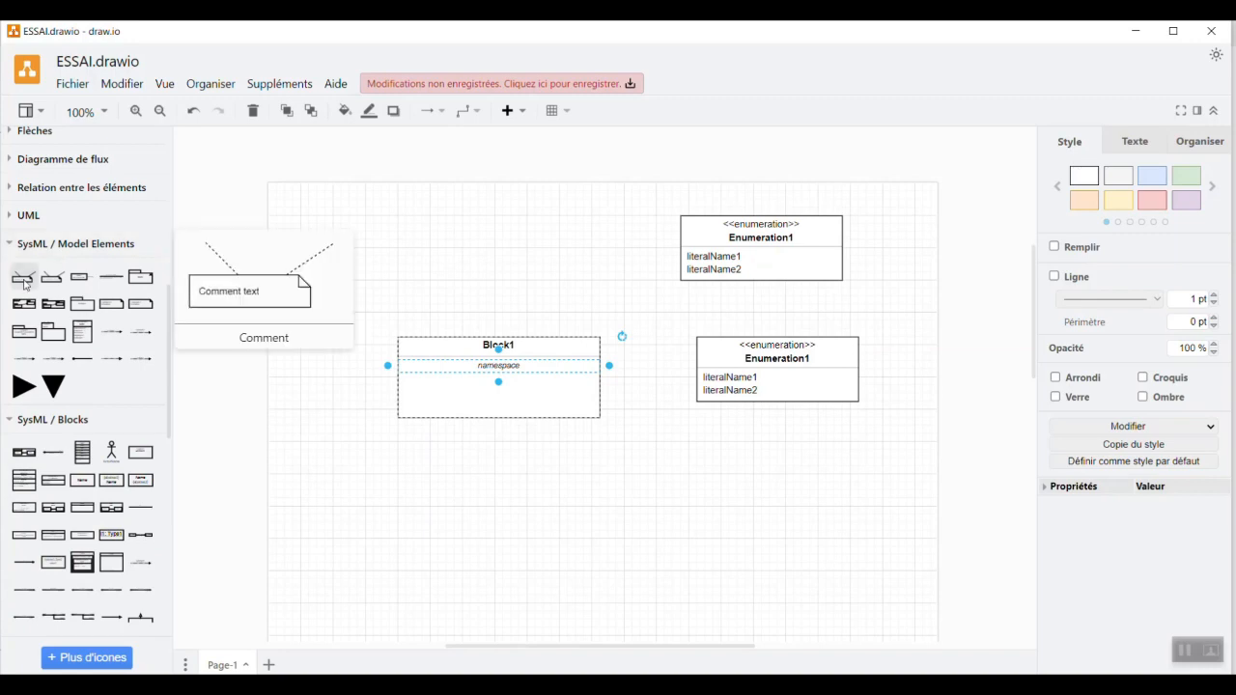
drag(24, 279, 389, 218)
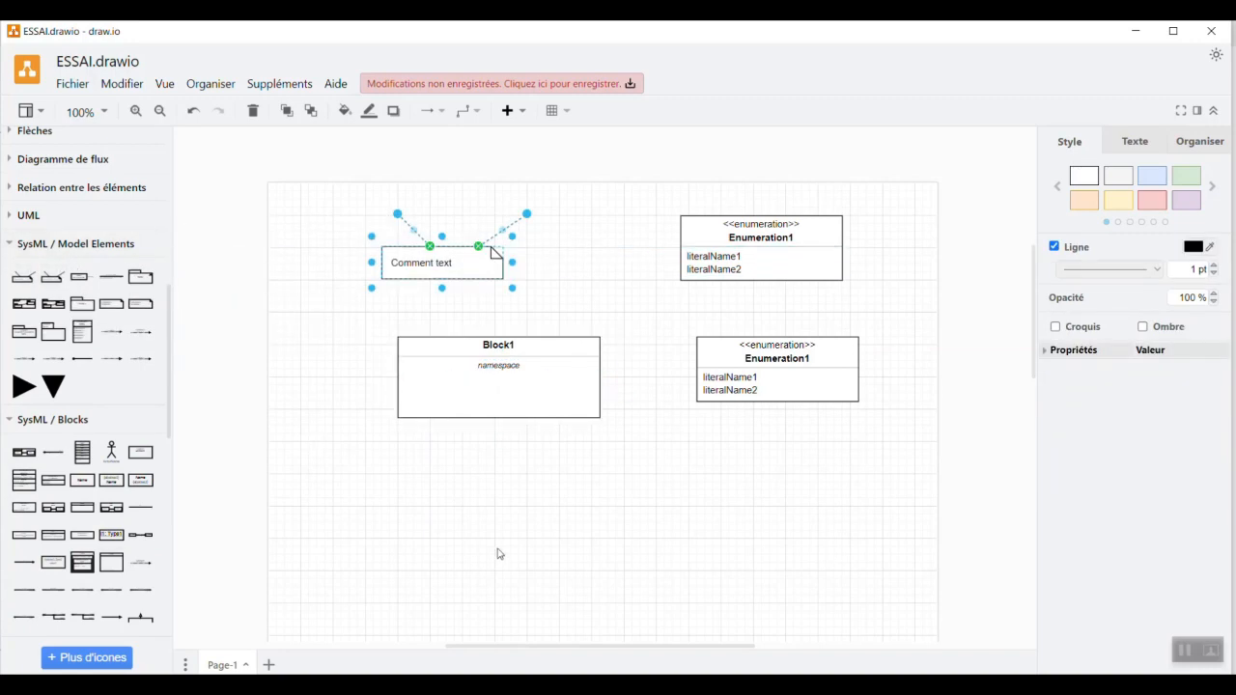
click(566, 490)
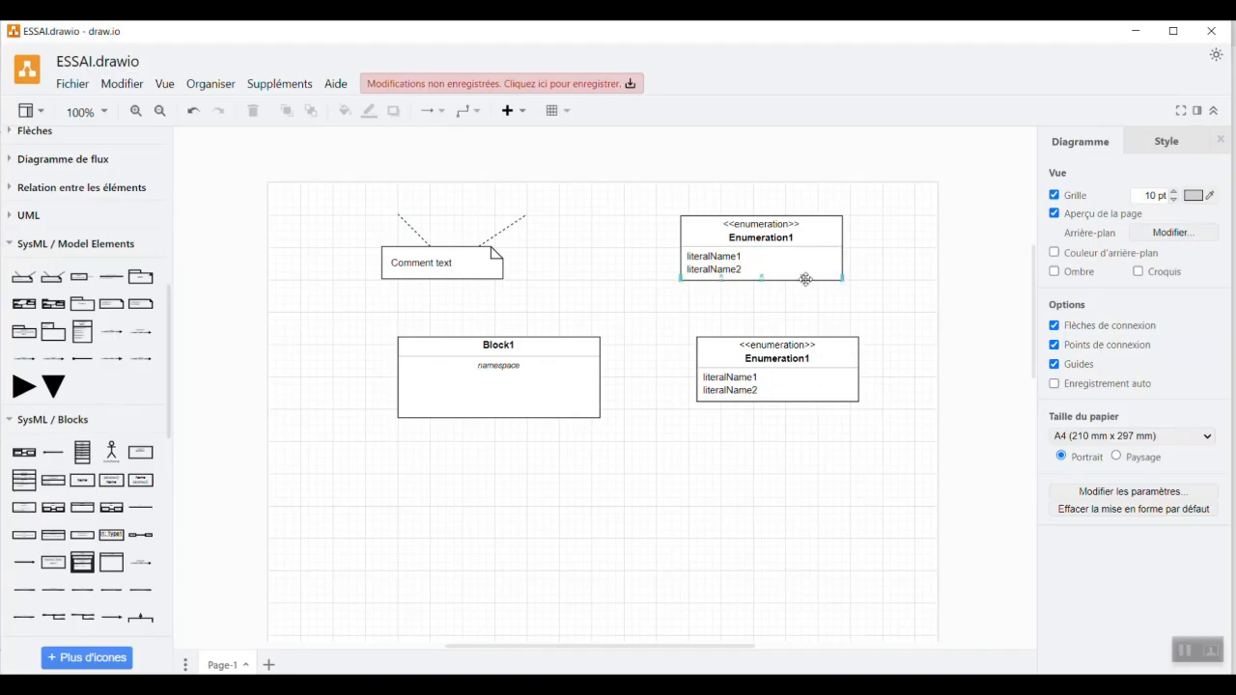
drag(784, 338, 772, 338)
click(858, 494)
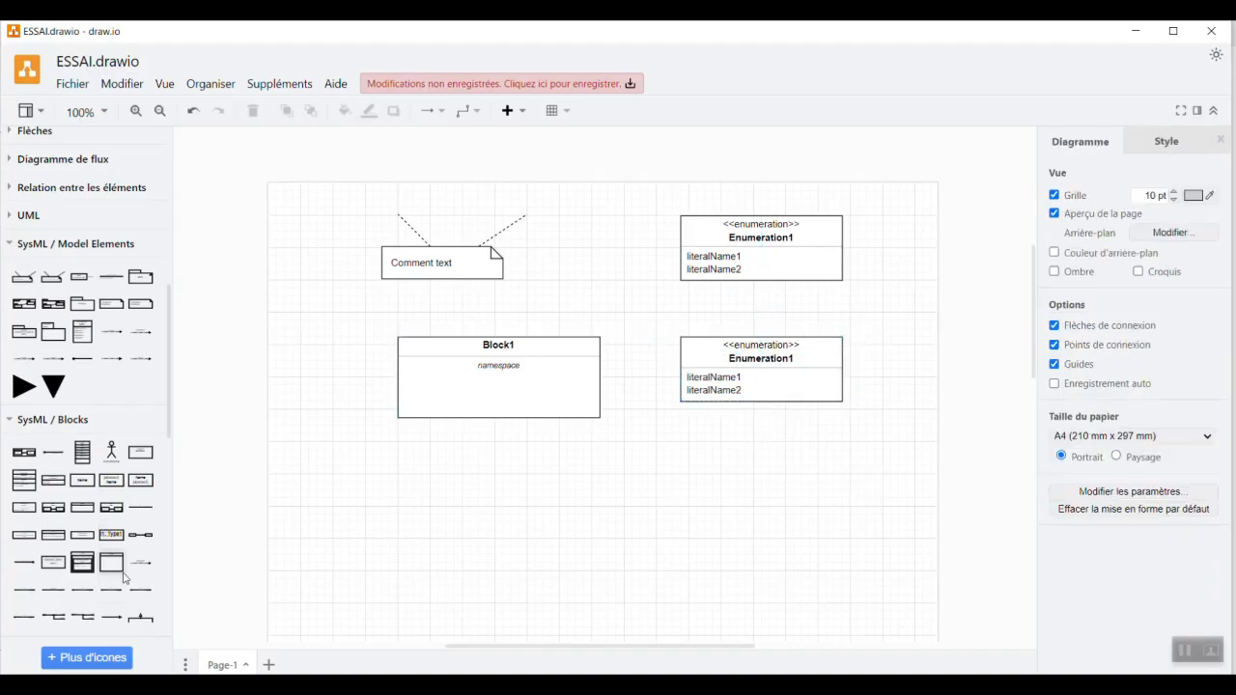
Step: Add a SysML Dependency arrow below the blocks and put its stereotype label just above the line
mouse_move(133, 506)
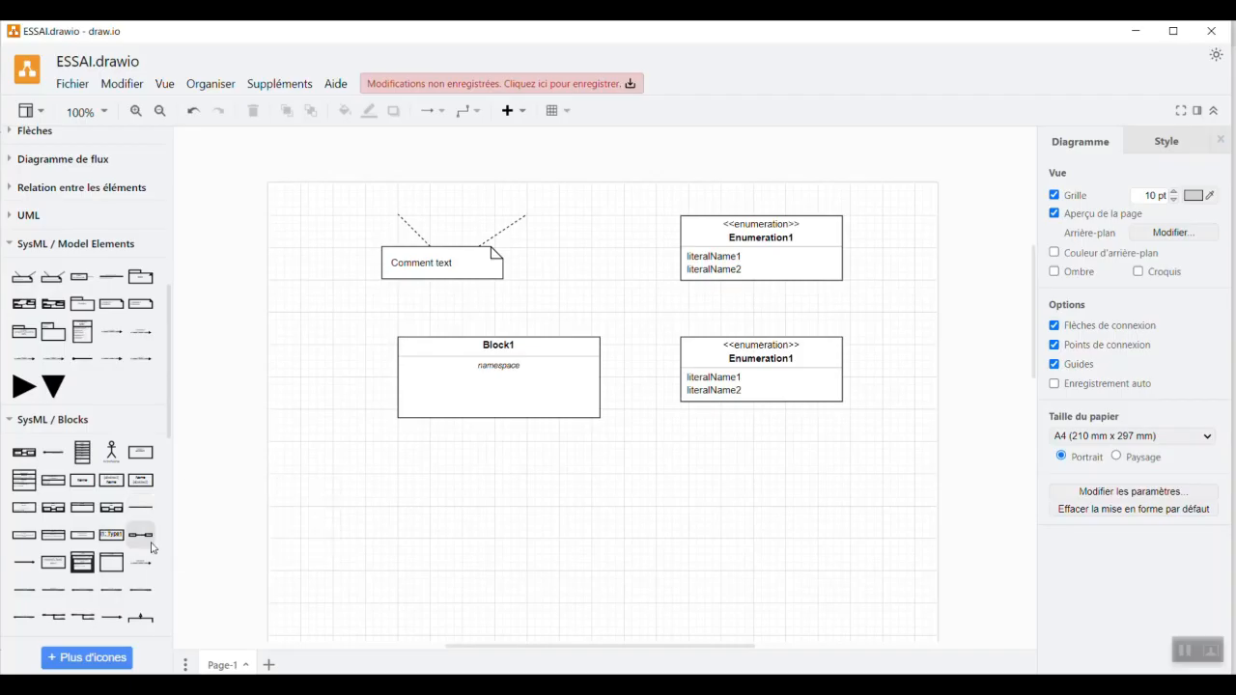
mouse_move(139, 573)
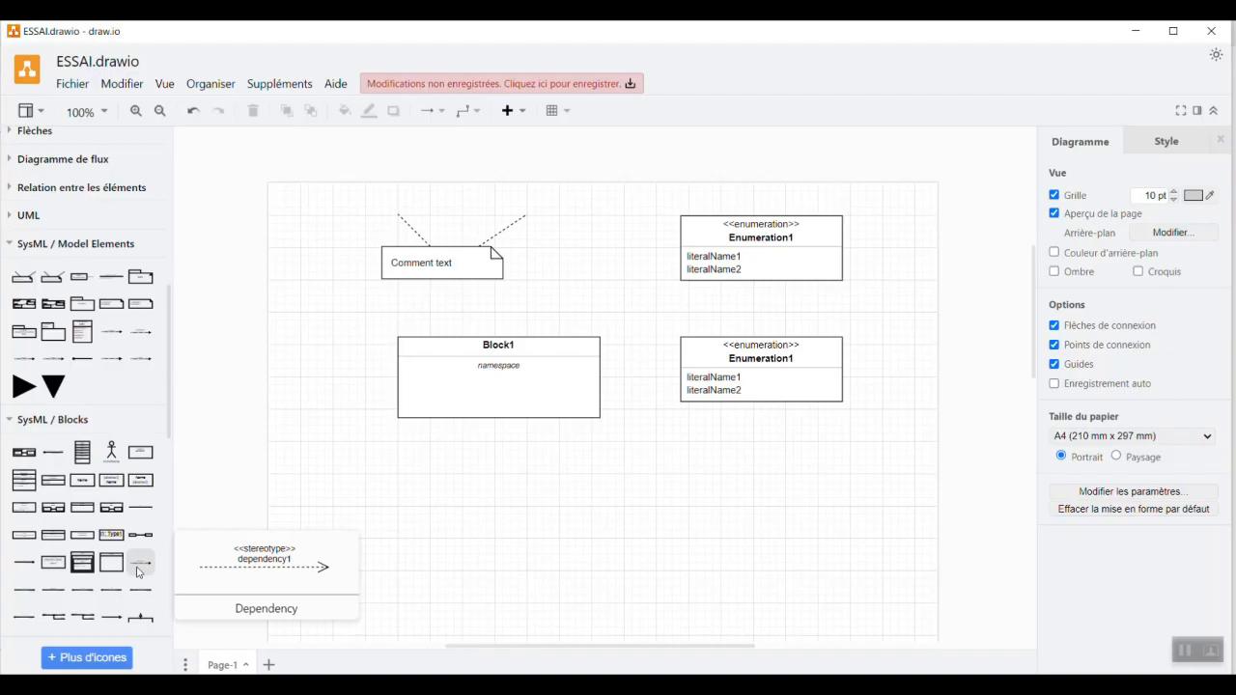
click(139, 573)
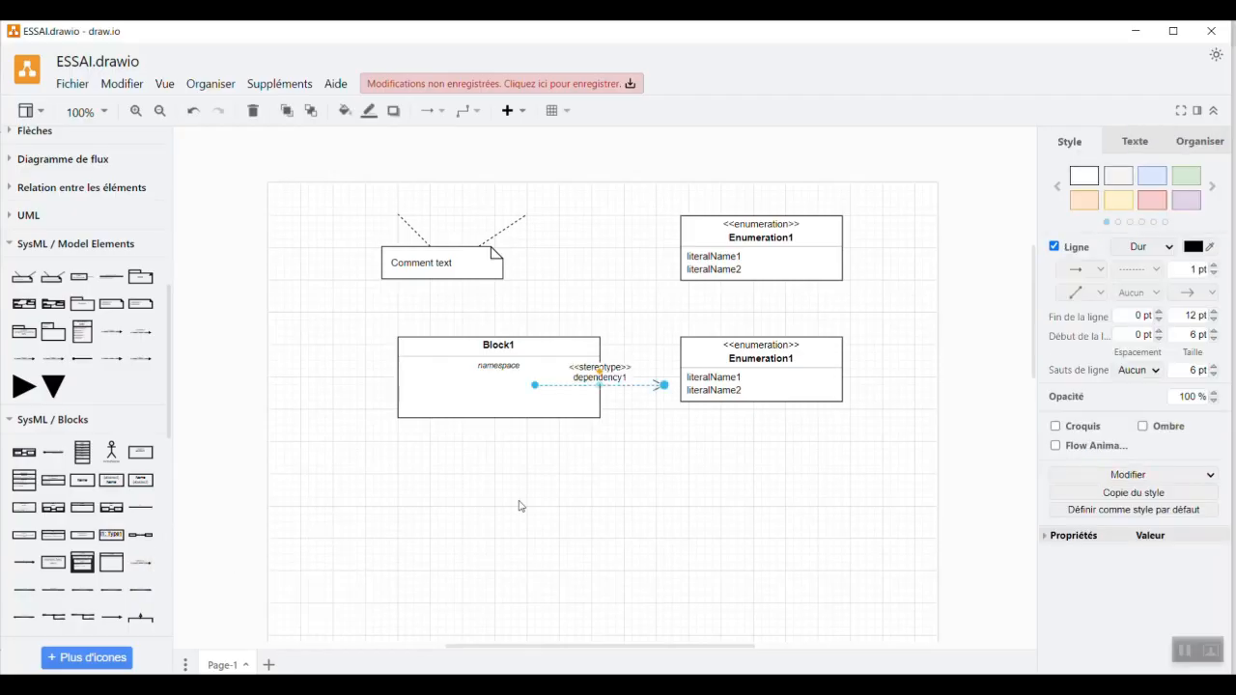
drag(629, 377, 655, 480)
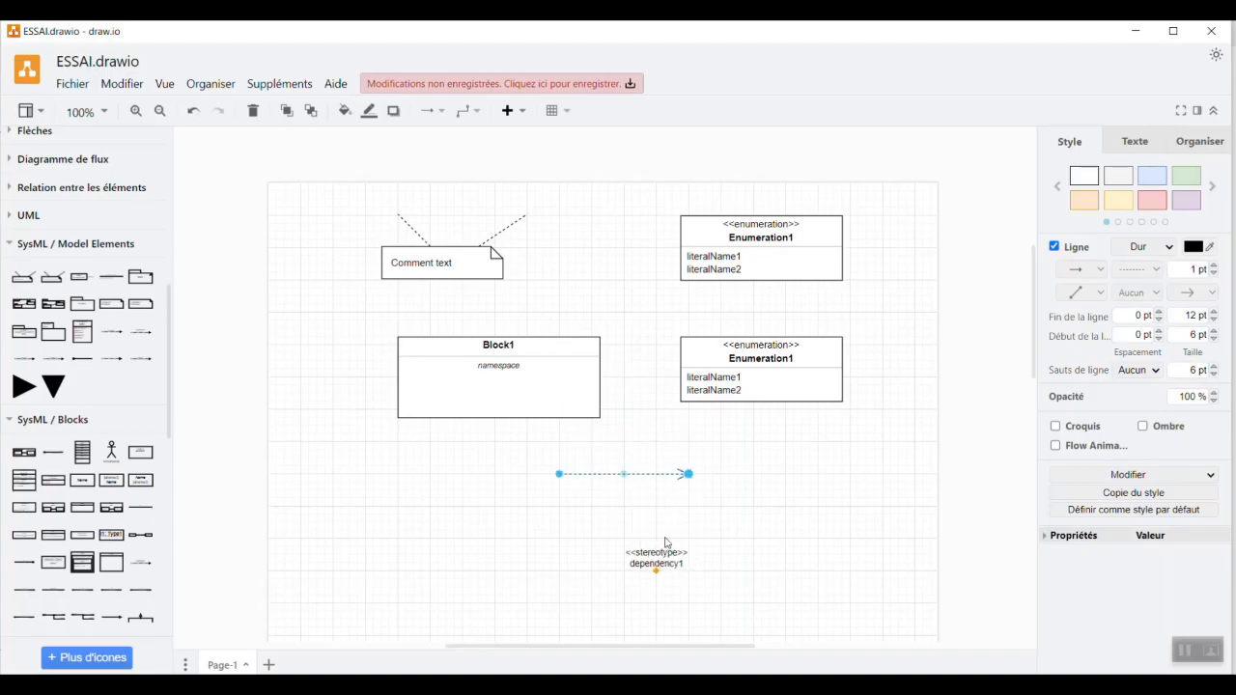
drag(665, 553, 632, 467)
click(632, 526)
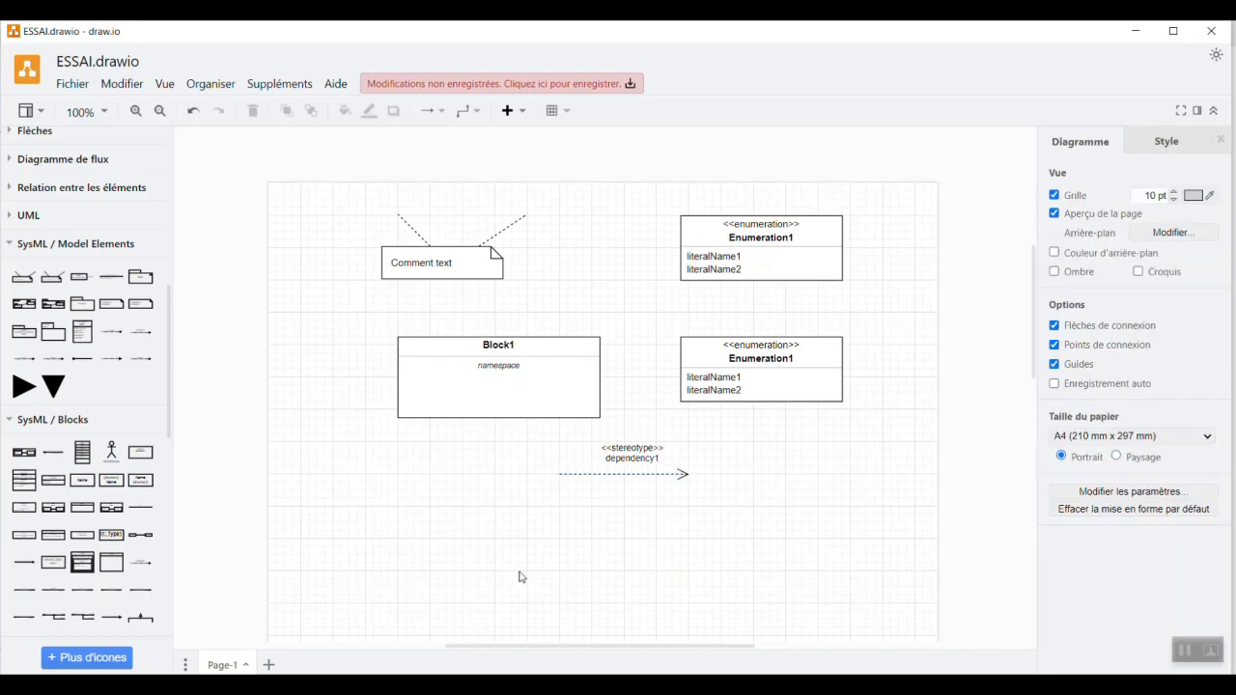
Step: Clear the Block1 title text from the block
click(497, 367)
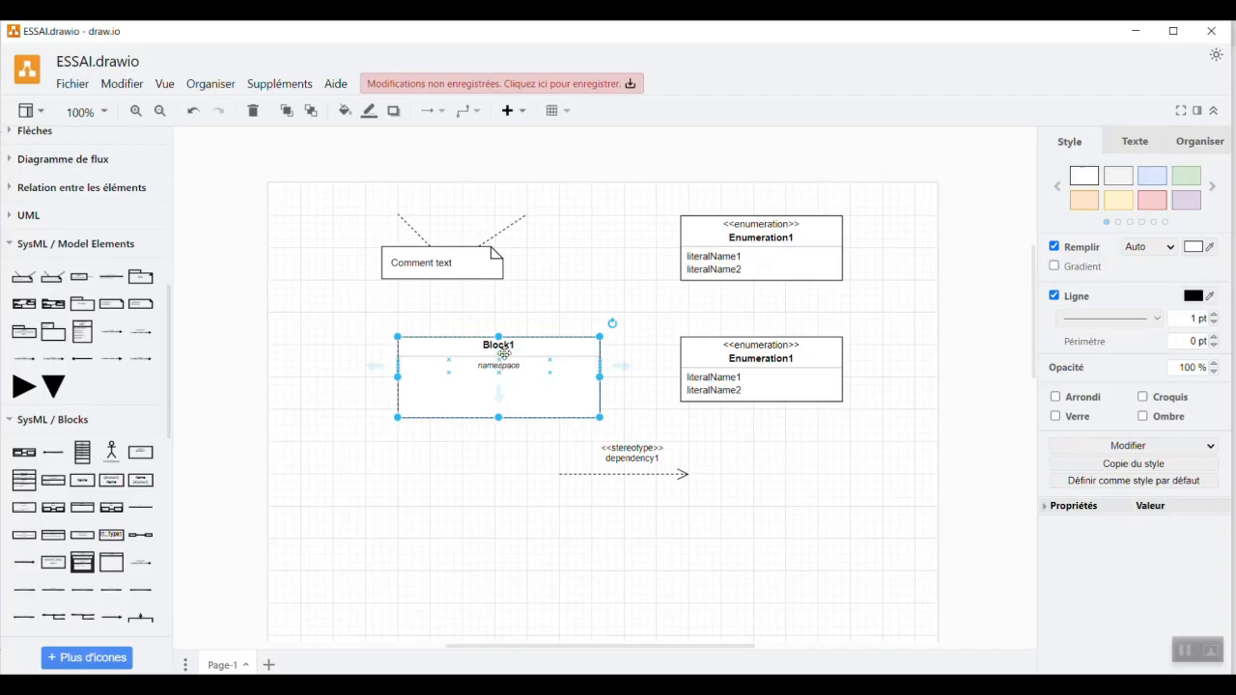
double_click(507, 348)
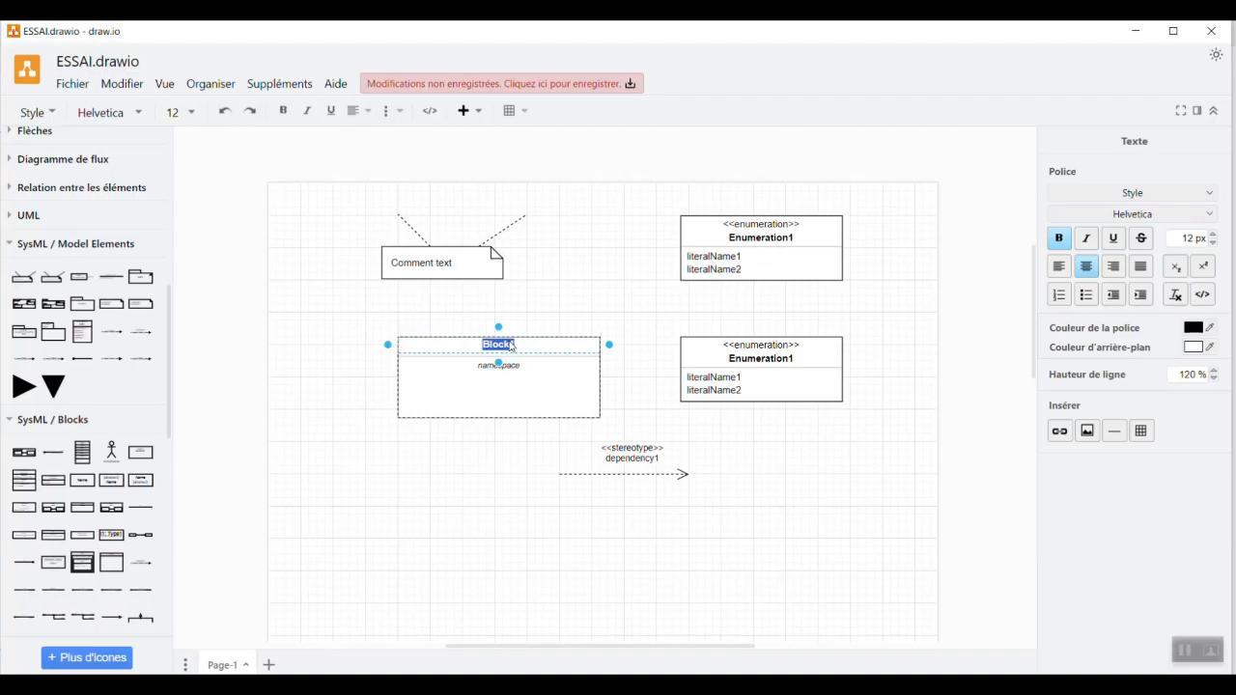
key(BackSpace)
Step: Copy the <<enumeration>> stereotype text from the lower enumeration block
click(751, 350)
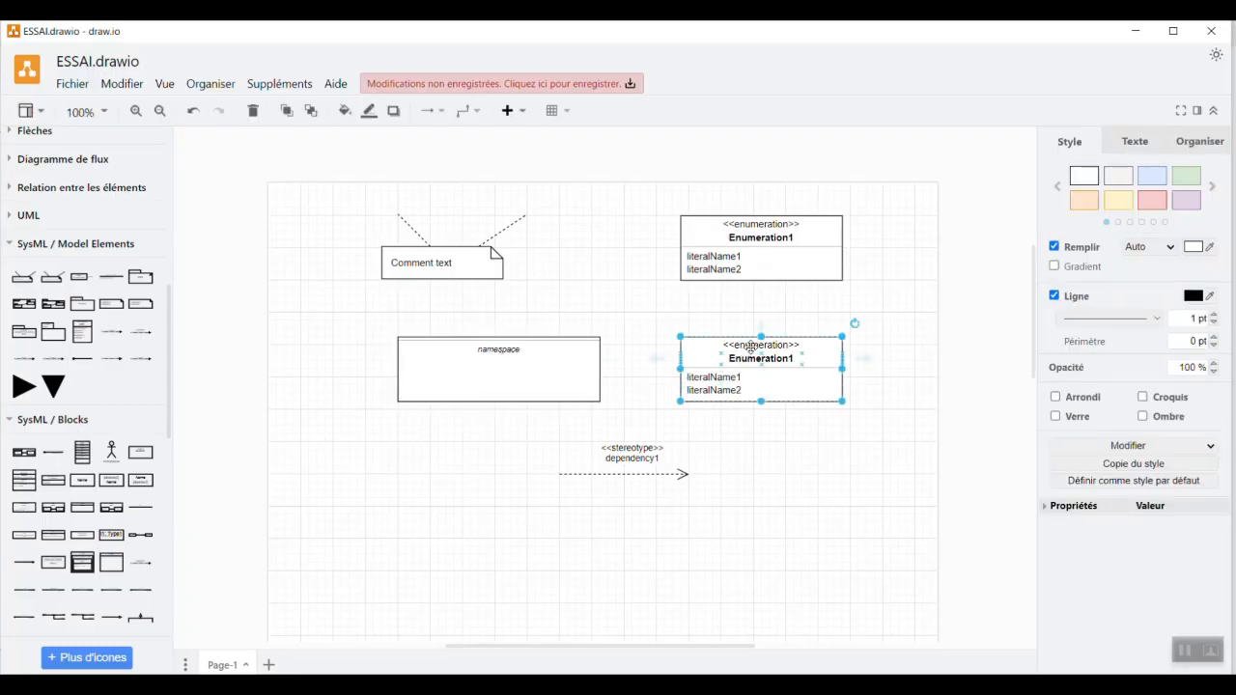
click(750, 348)
double_click(750, 348)
click(750, 347)
double_click(750, 347)
key(ctrl+c)
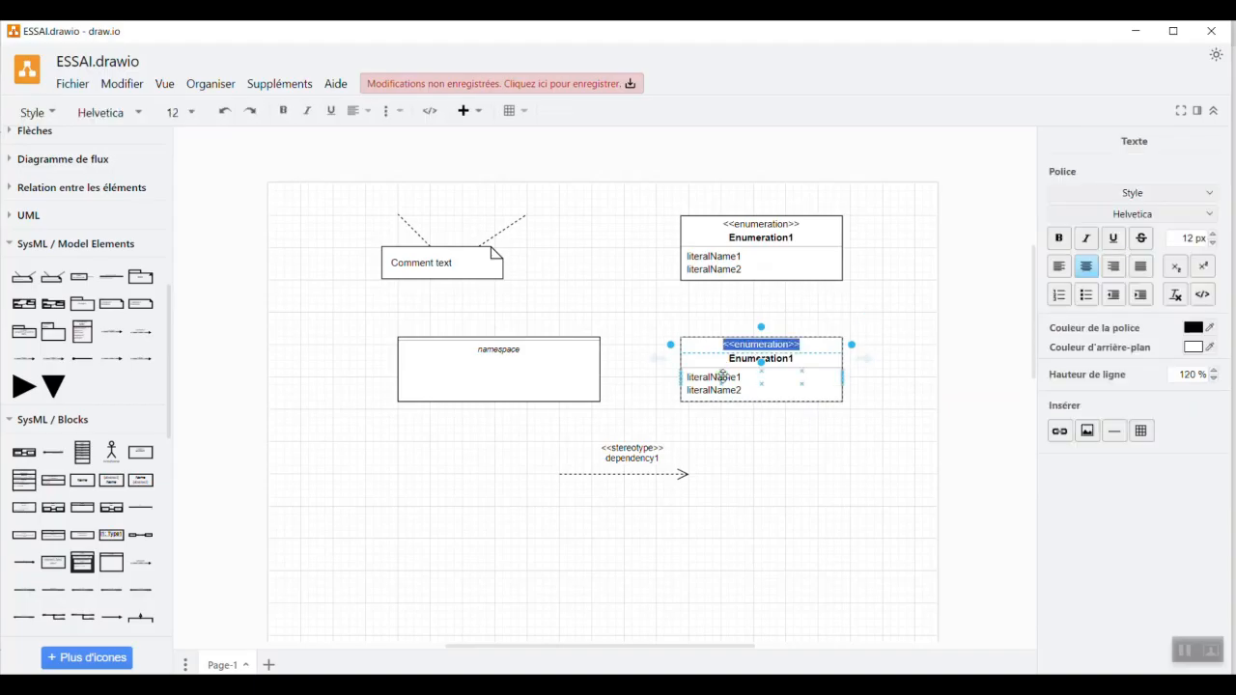
Step: Undo the deletion of the block's title text
click(529, 338)
double_click(529, 337)
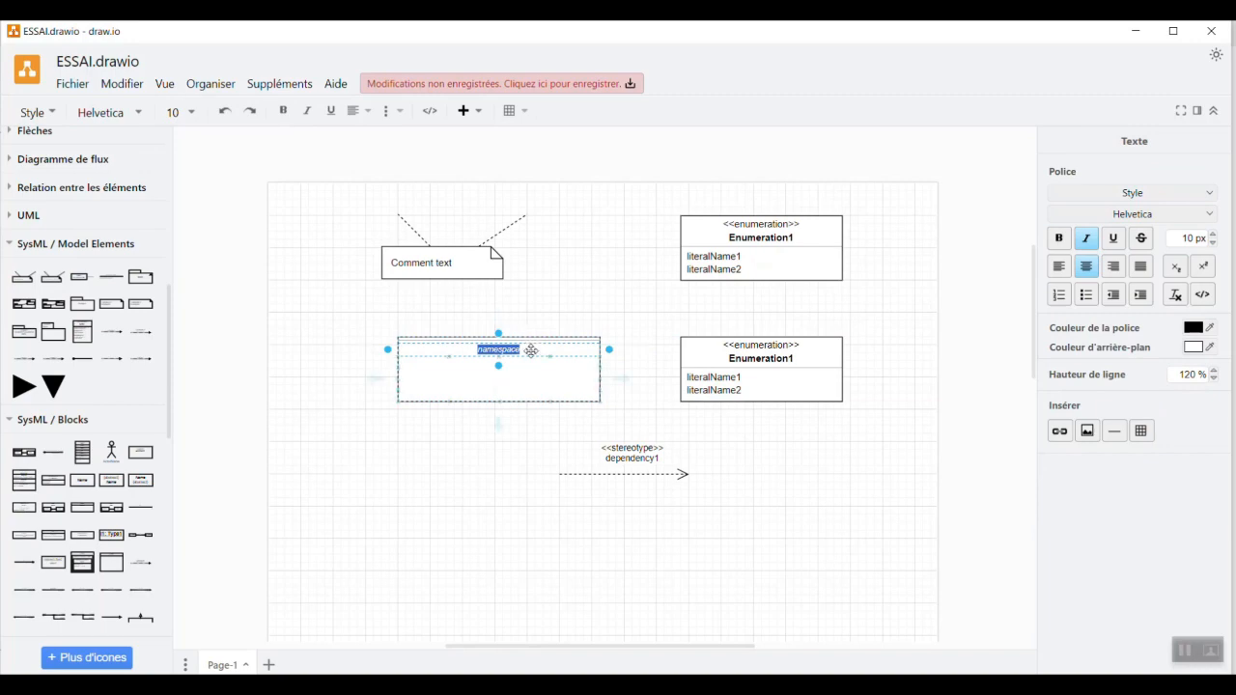
key(ctrl+z)
key(ctrl+z)
Step: Replace the title Block1 with the copied <<enumeration>> stereotype text
click(517, 346)
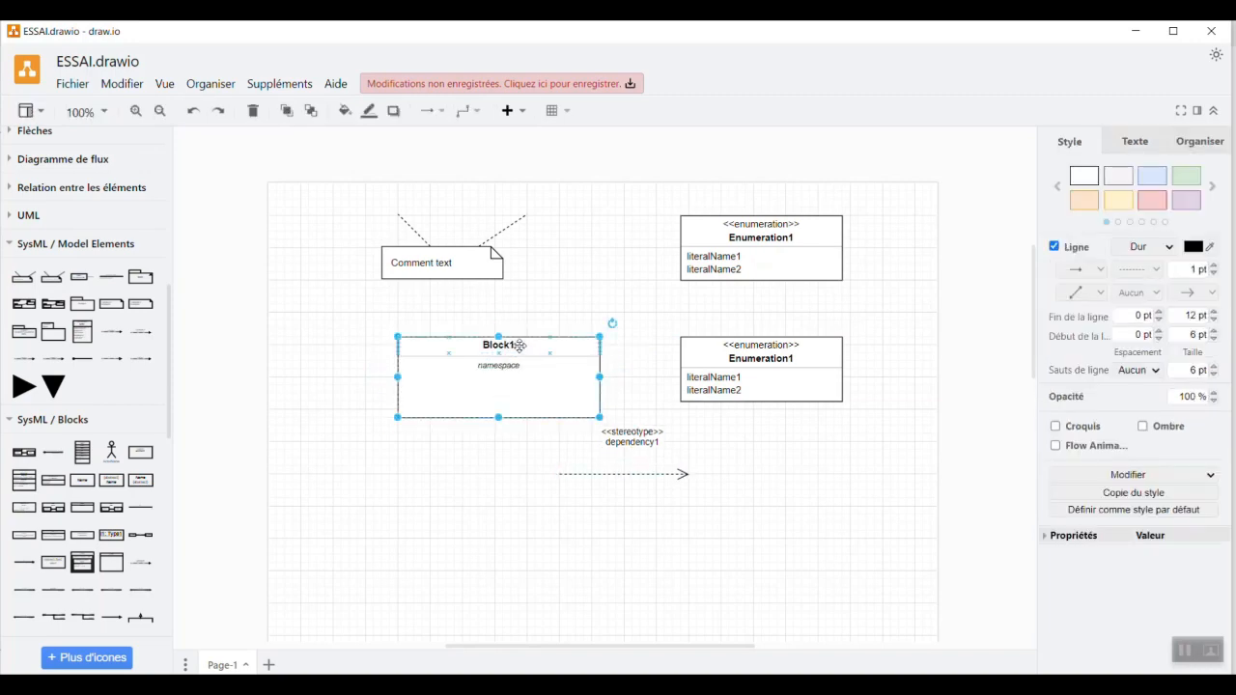
double_click(512, 346)
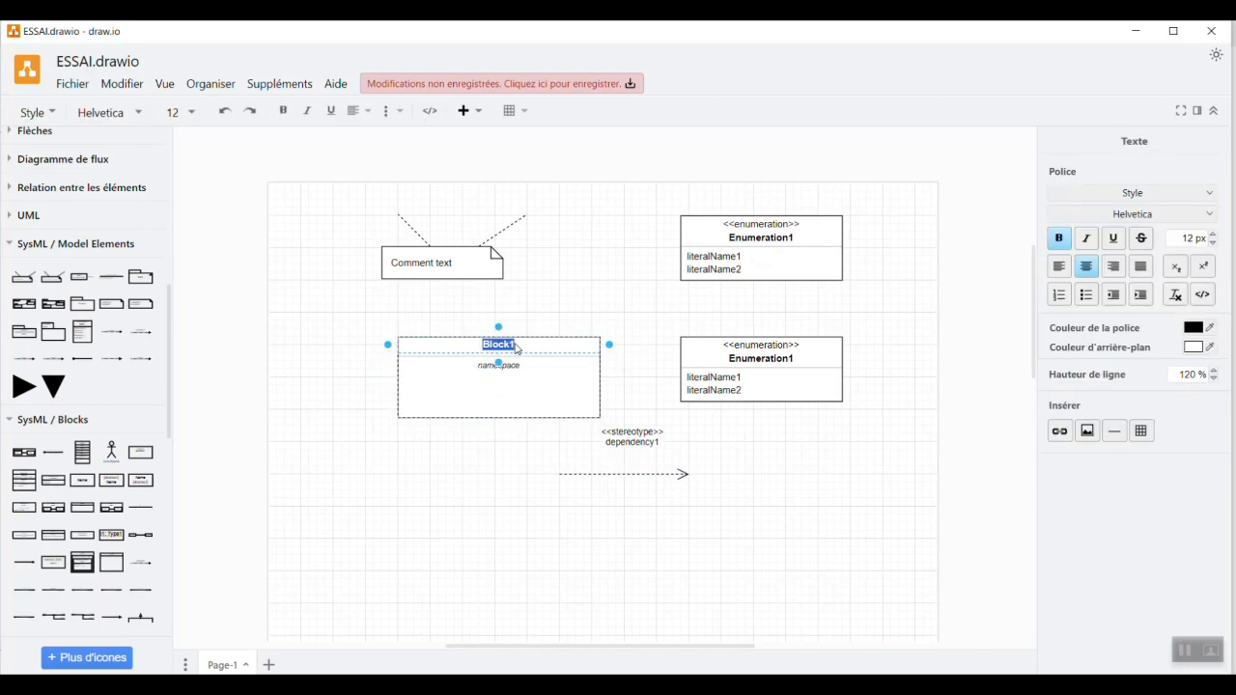
key(ctrl+v)
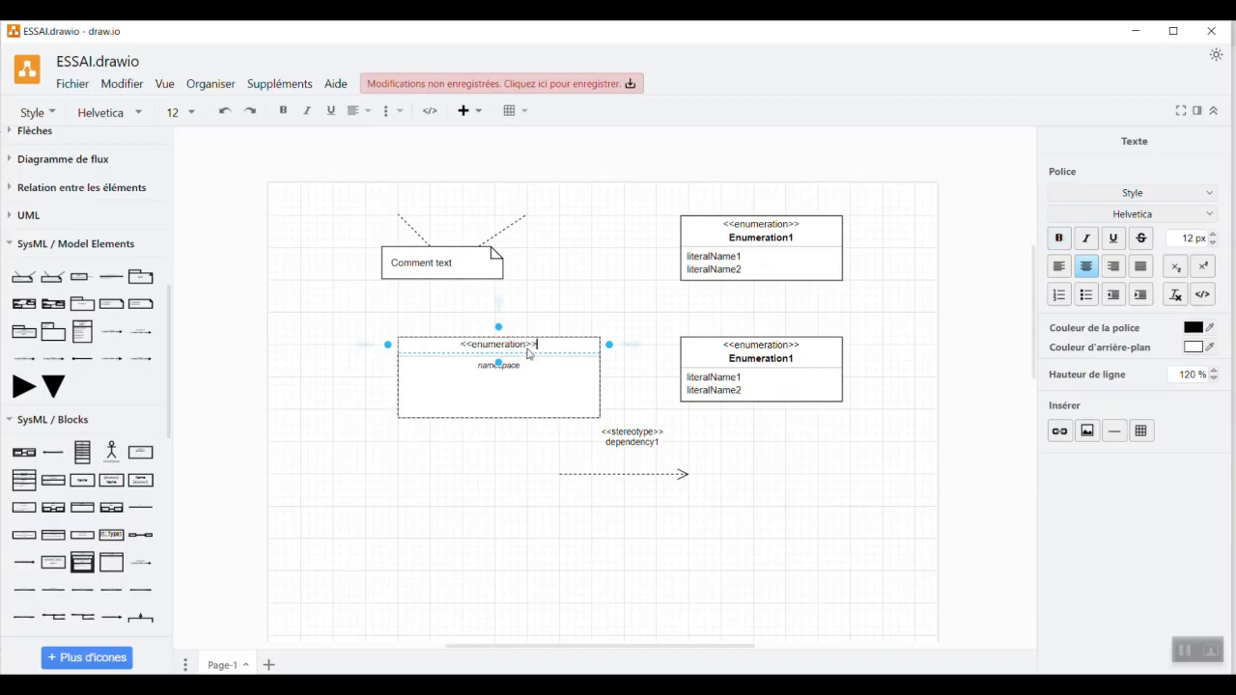
Step: Change the block's pasted stereotype to <<System>> and add VAE on a second line beneath it
click(521, 333)
click(526, 346)
double_click(525, 347)
click(525, 346)
key(BackSpace)
key(BackSpace)
key(BackSpace)
key(BackSpace)
key(BackSpace)
key(BackSpace)
text(m)
key(Return)
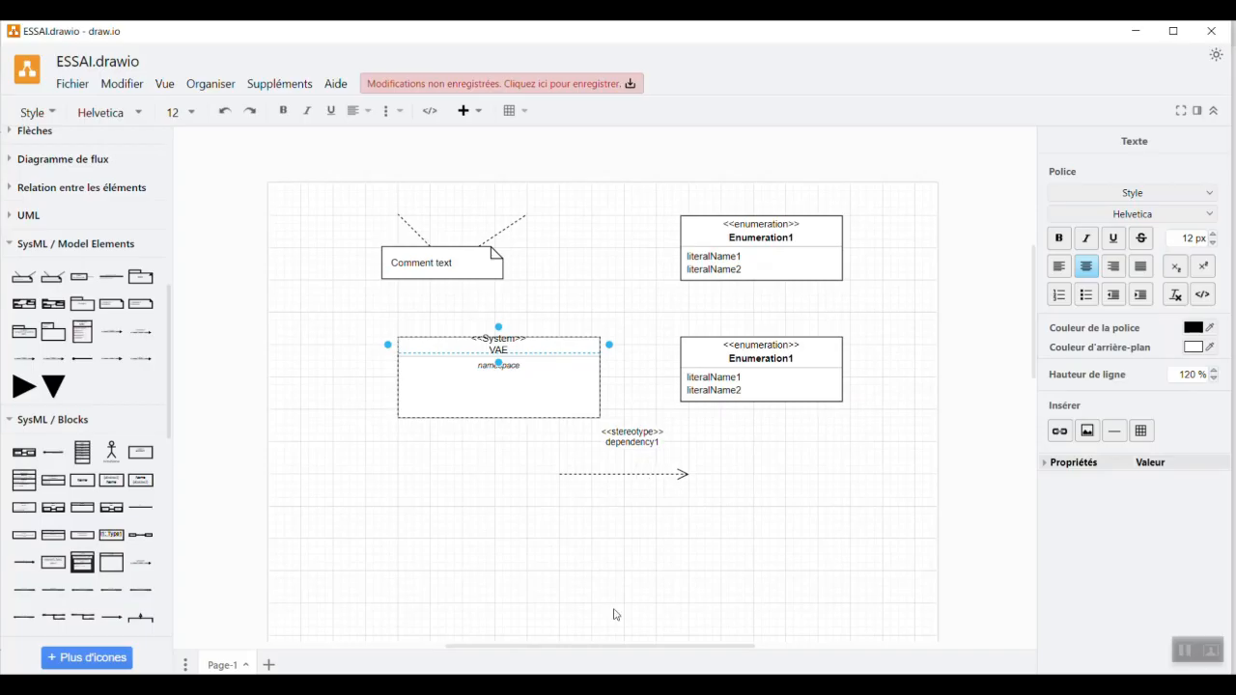
click(398, 512)
Step: Move the VAE block up slightly and extend its title compartment downward to fit both lines of text
click(504, 331)
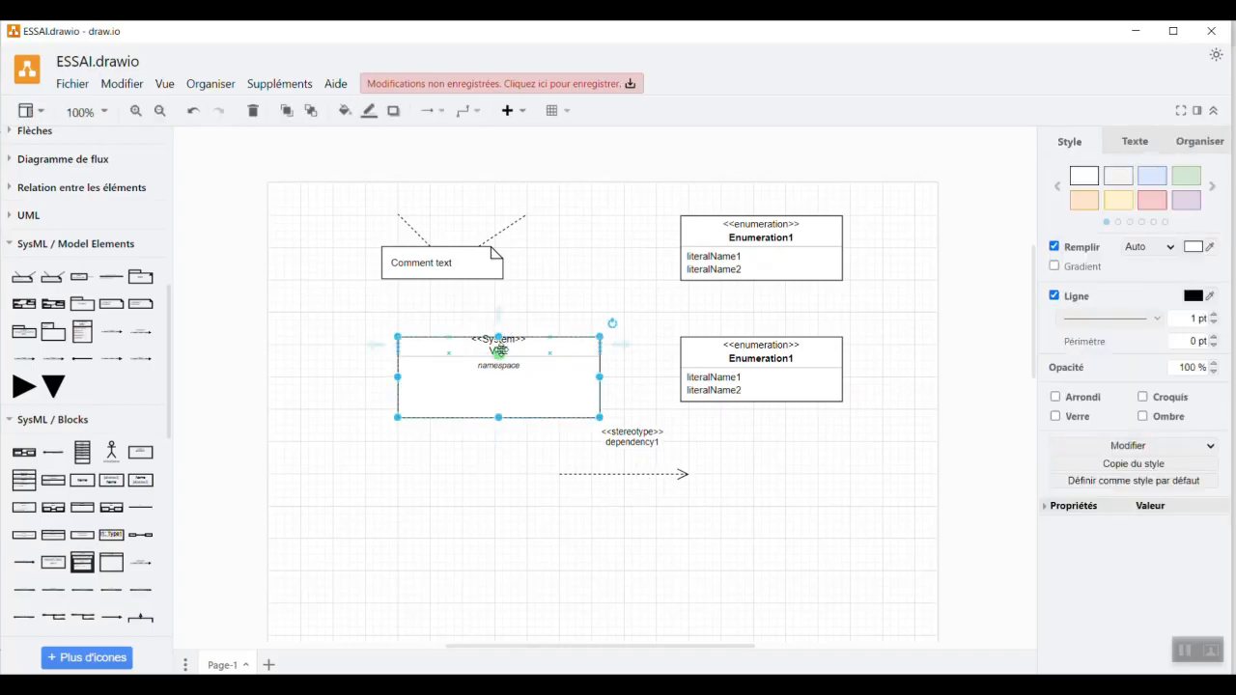
drag(504, 332, 502, 323)
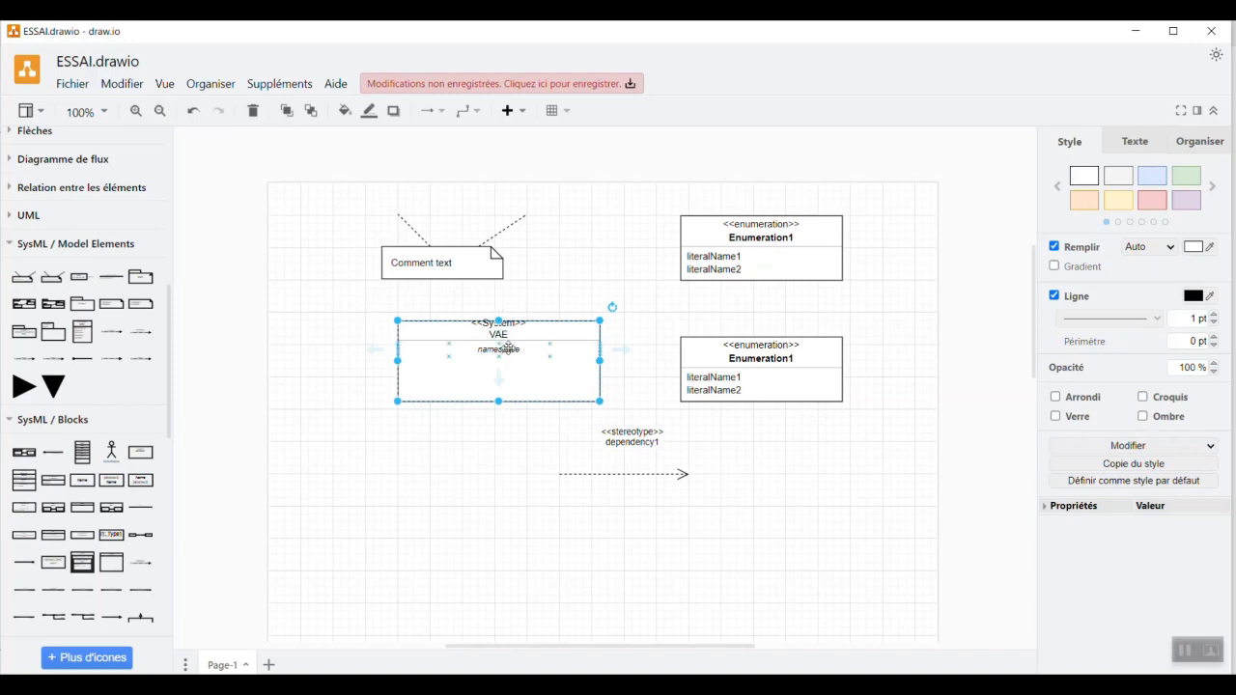
click(500, 333)
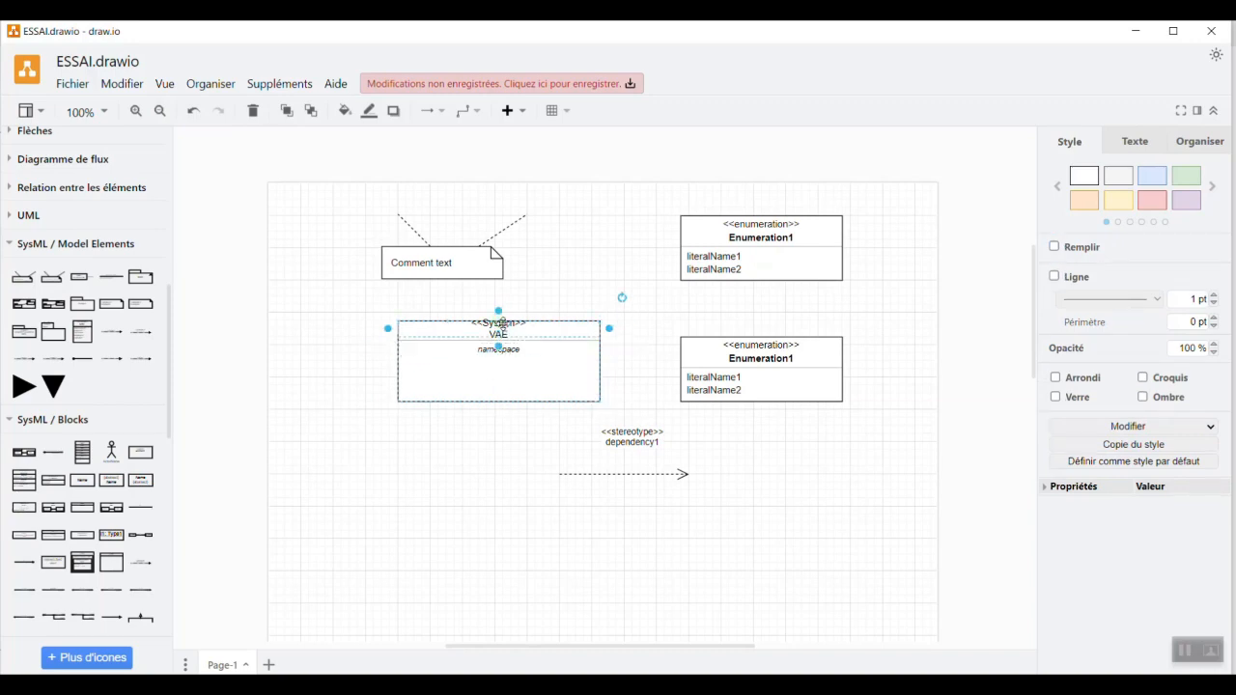
double_click(500, 334)
click(538, 336)
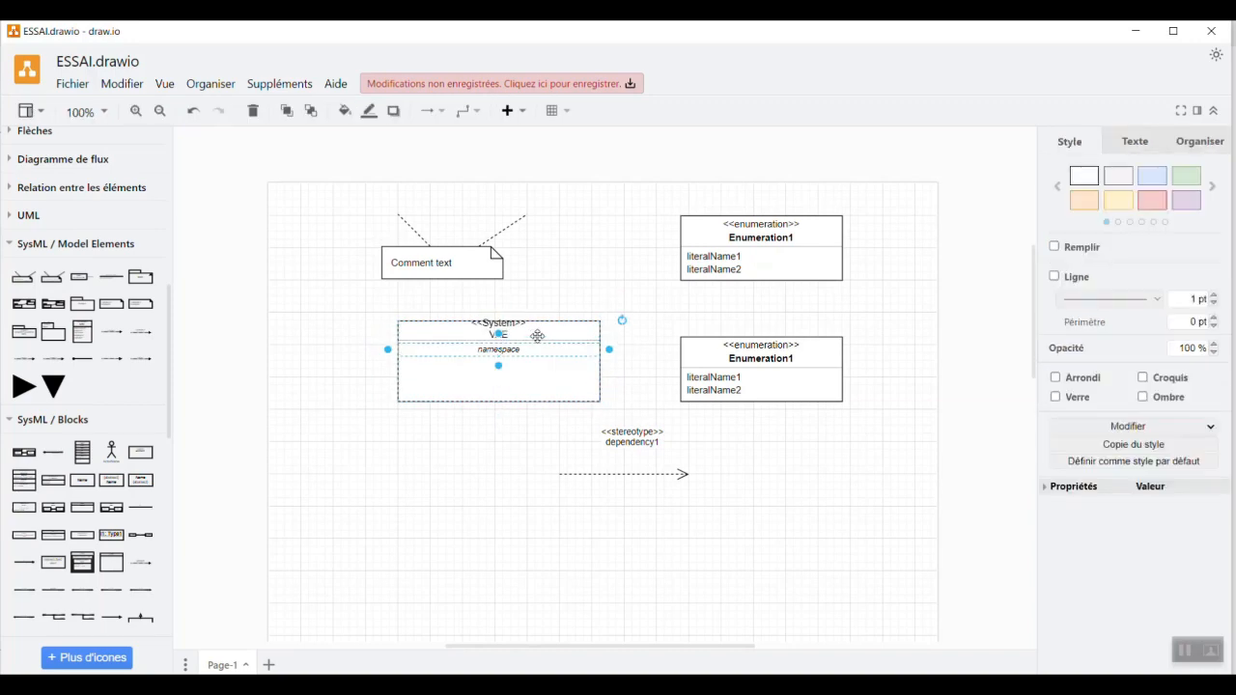
mouse_move(538, 336)
mouse_down()
mouse_move(537, 364)
mouse_move(526, 337)
mouse_up()
click(526, 337)
click(497, 328)
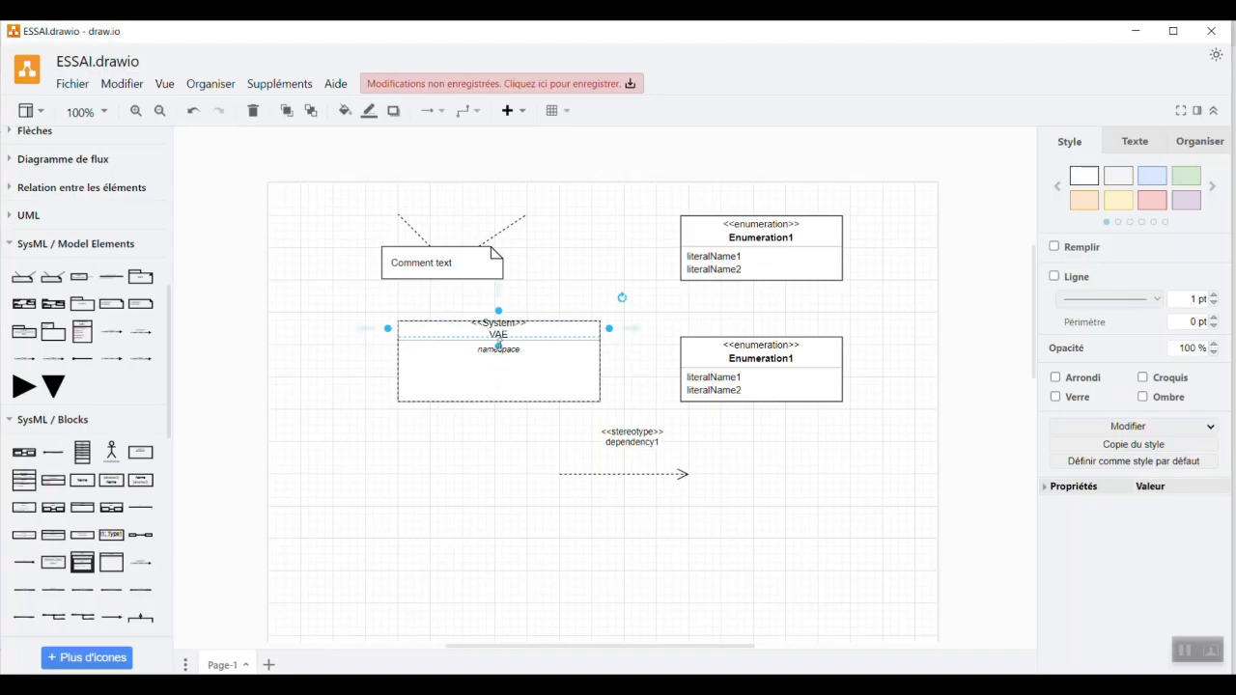
drag(498, 344, 505, 373)
click(480, 495)
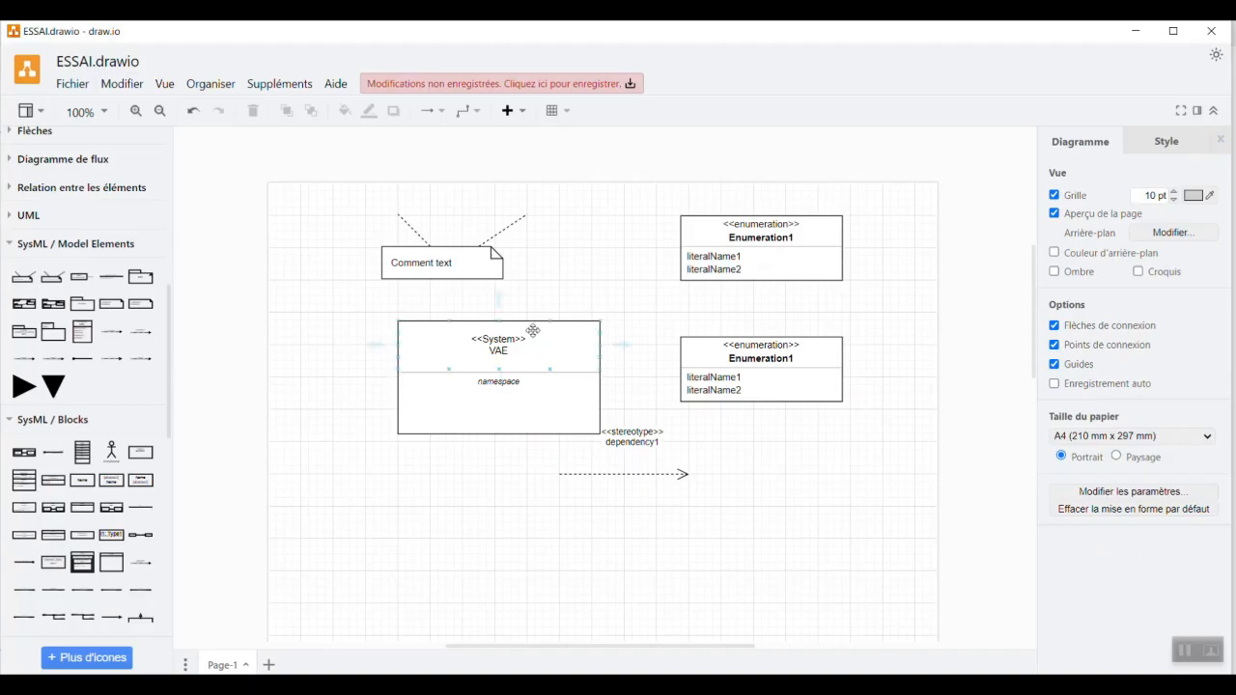
Step: Move the VAE block down and to the left, and attach the dependency arrow's tail to its right edge
drag(532, 330, 475, 362)
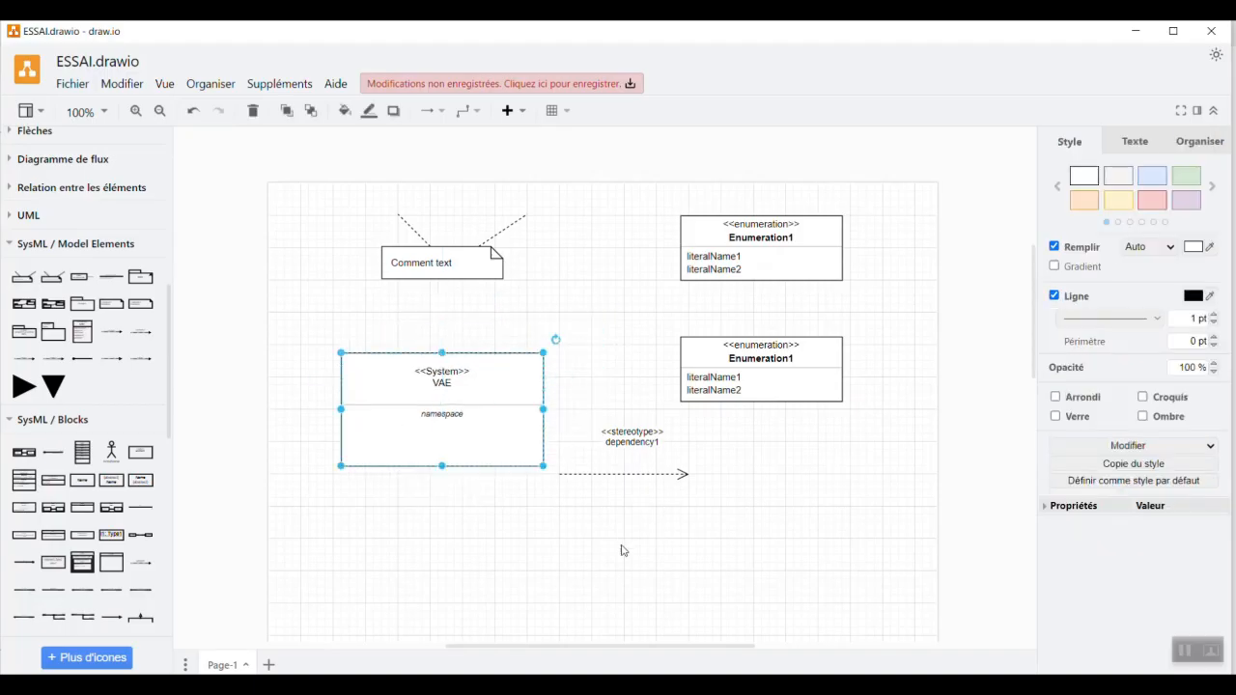
click(630, 476)
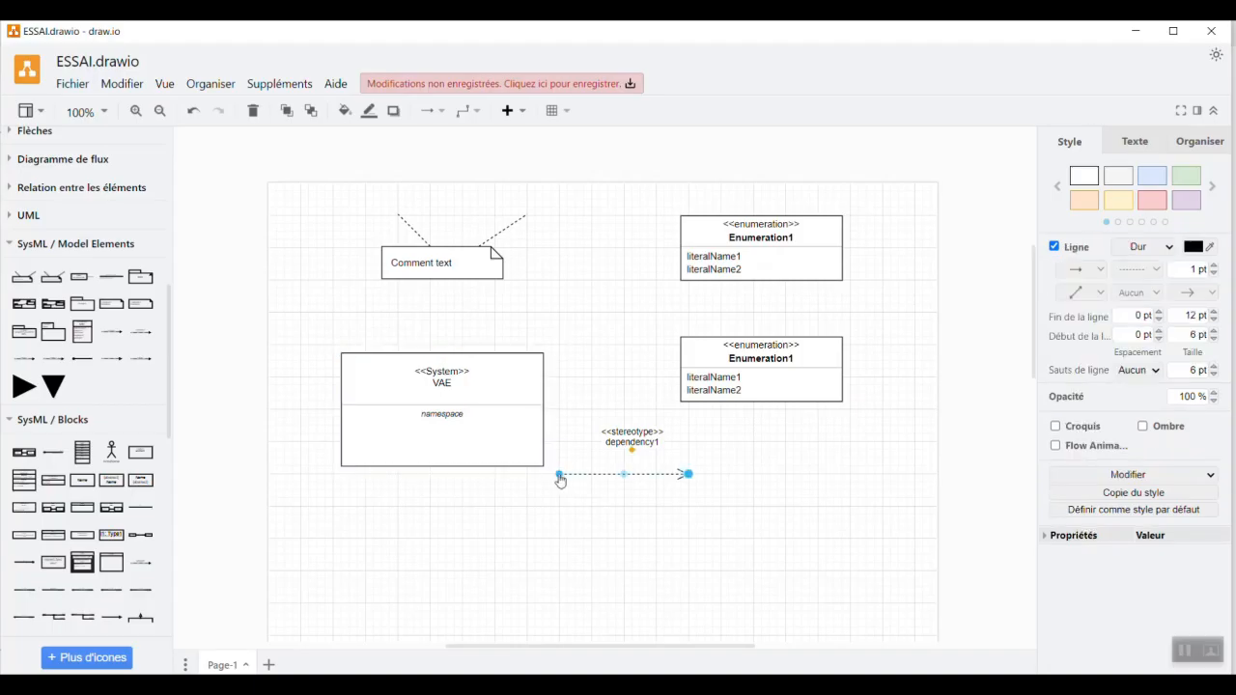
drag(560, 477, 543, 389)
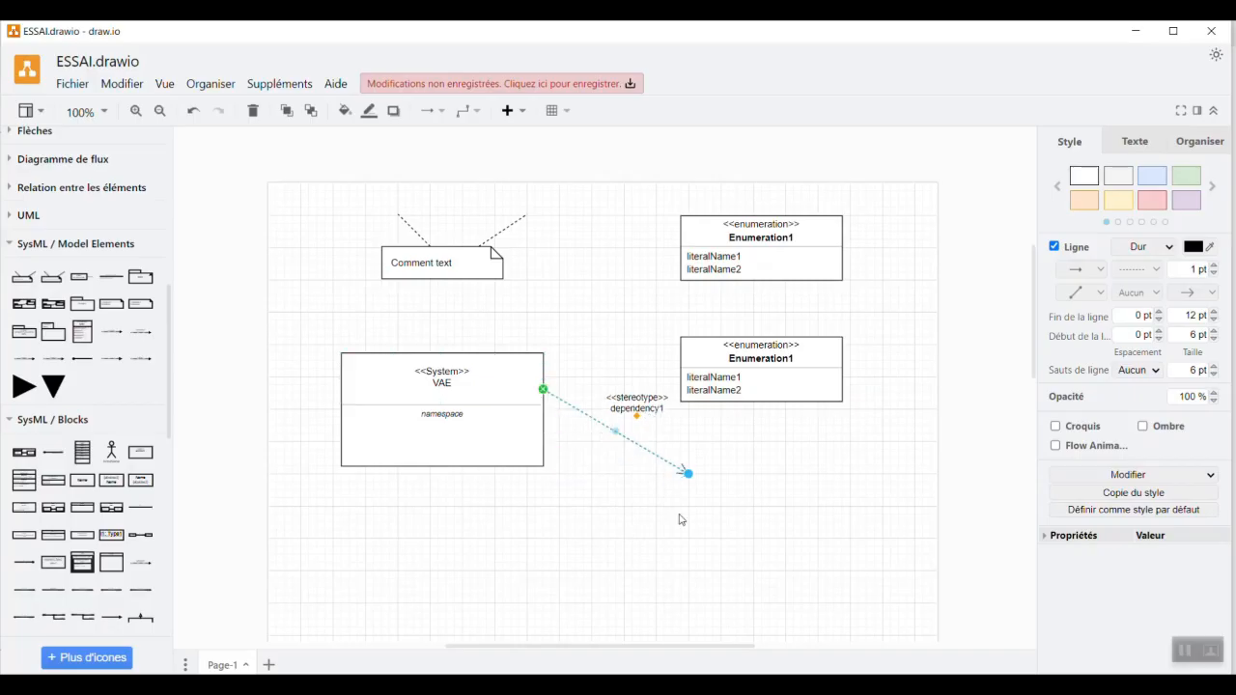
Step: Attach the dependency arrow's head to the lower enumeration block's left edge and change the arrow's label to <<satisfy>>
drag(689, 474, 678, 360)
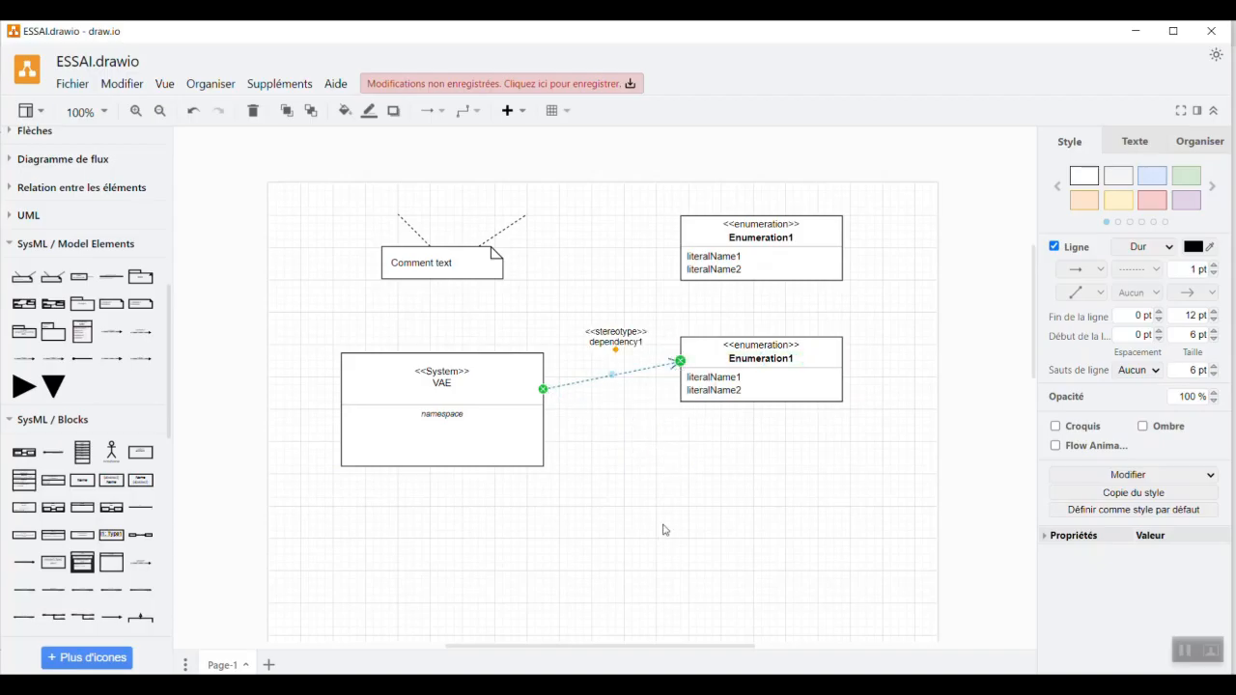
click(662, 527)
click(626, 344)
double_click(625, 344)
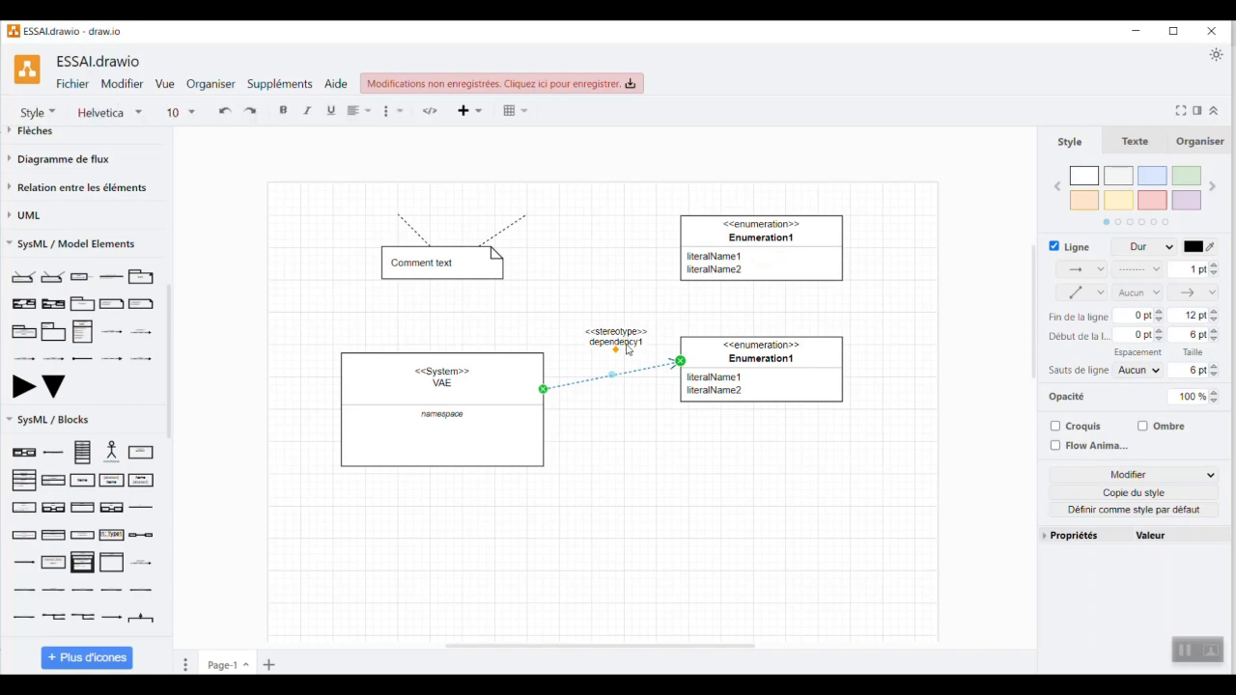
click(631, 343)
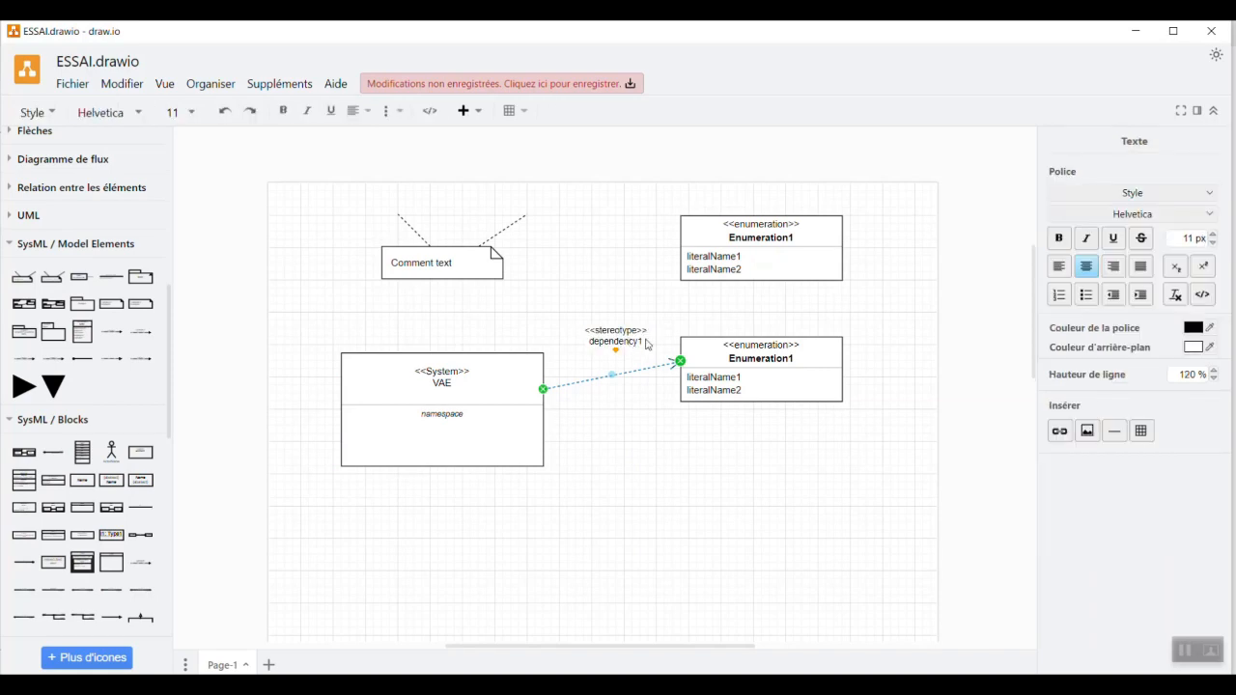
key(BackSpace)
key(BackSpace)
key(BackSpace)
key(BackSpace)
key(BackSpace)
key(BackSpace)
key(BackSpace)
key(BackSpace)
key(BackSpace)
key(BackSpace)
key(BackSpace)
key(BackSpace)
key(BackSpace)
key(BackSpace)
key(BackSpace)
key(BackSpace)
key(BackSpace)
key(BackSpace)
key(BackSpace)
text(atisfy)
click(645, 418)
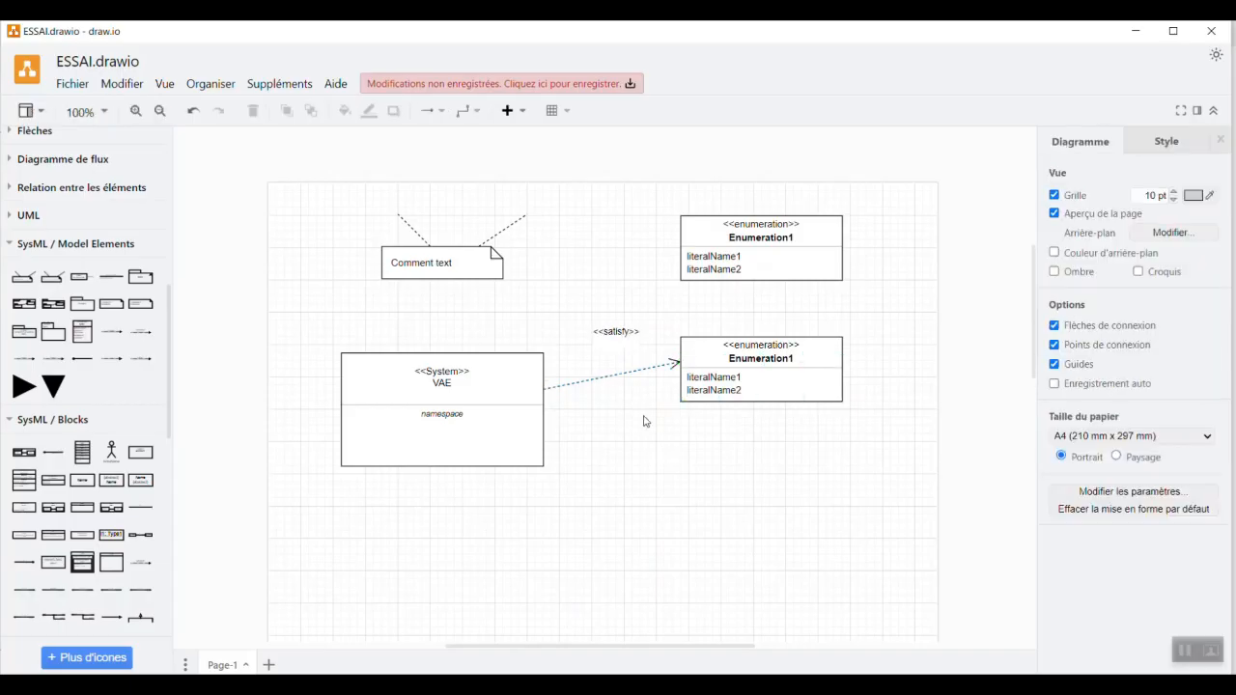
Step: Move the <<satisfy>> label down, closer to the dependency arrow
click(620, 337)
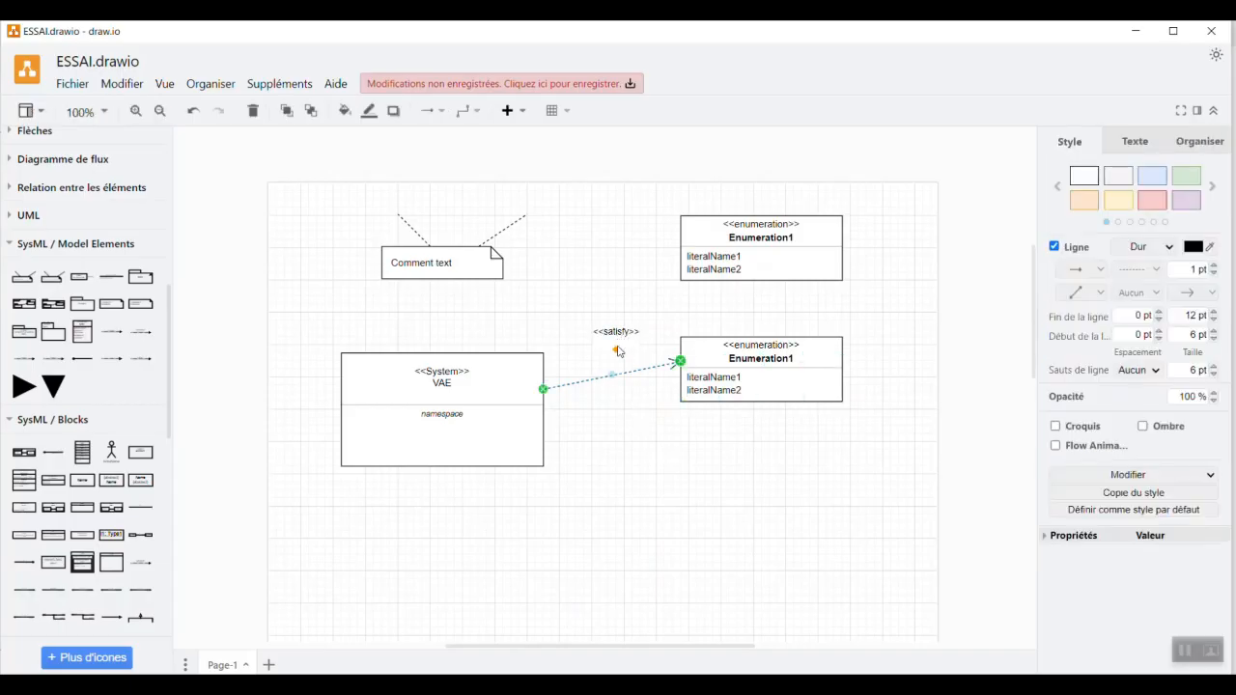
drag(618, 350, 614, 392)
key(ctrl+z)
click(680, 436)
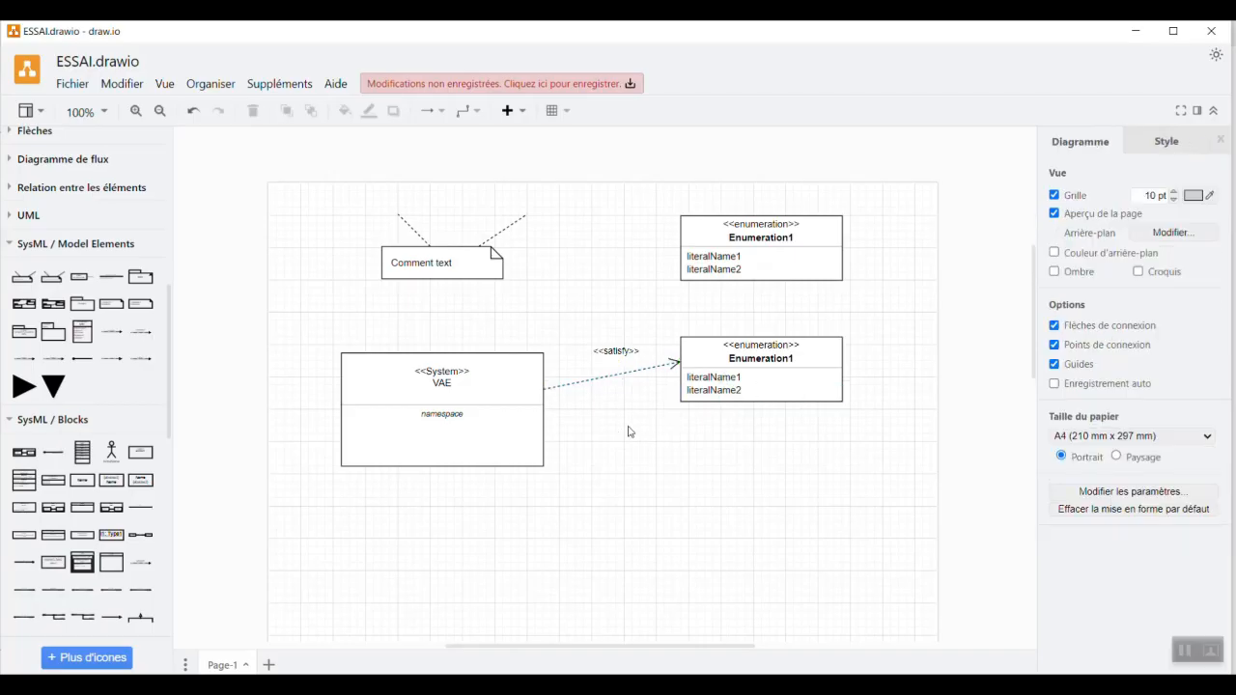
Step: Change the lower enumeration block's stereotype to <<Mission>>
click(785, 339)
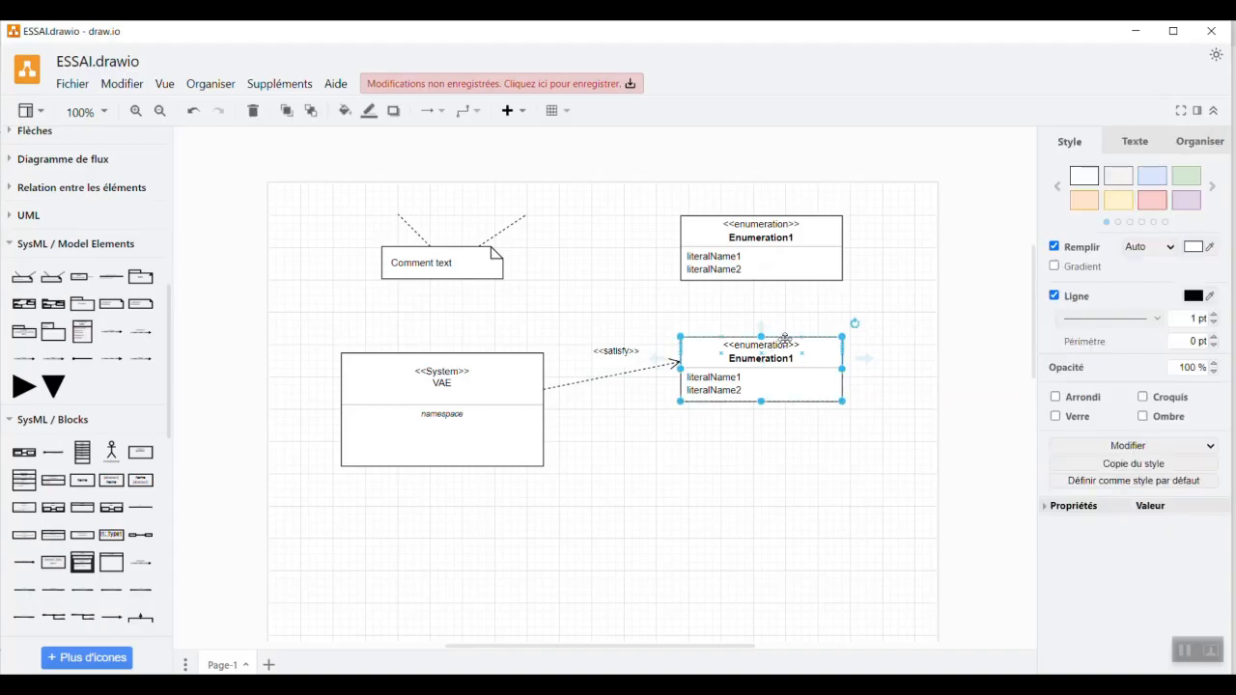
click(784, 344)
double_click(782, 346)
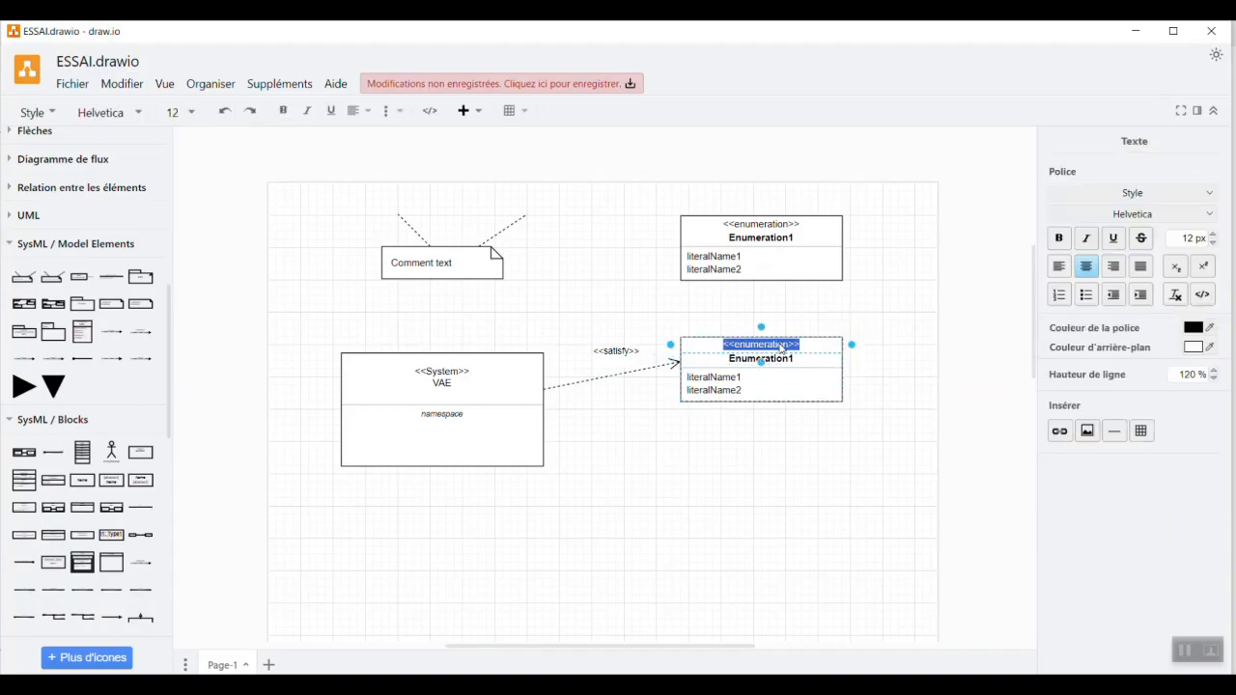
click(787, 345)
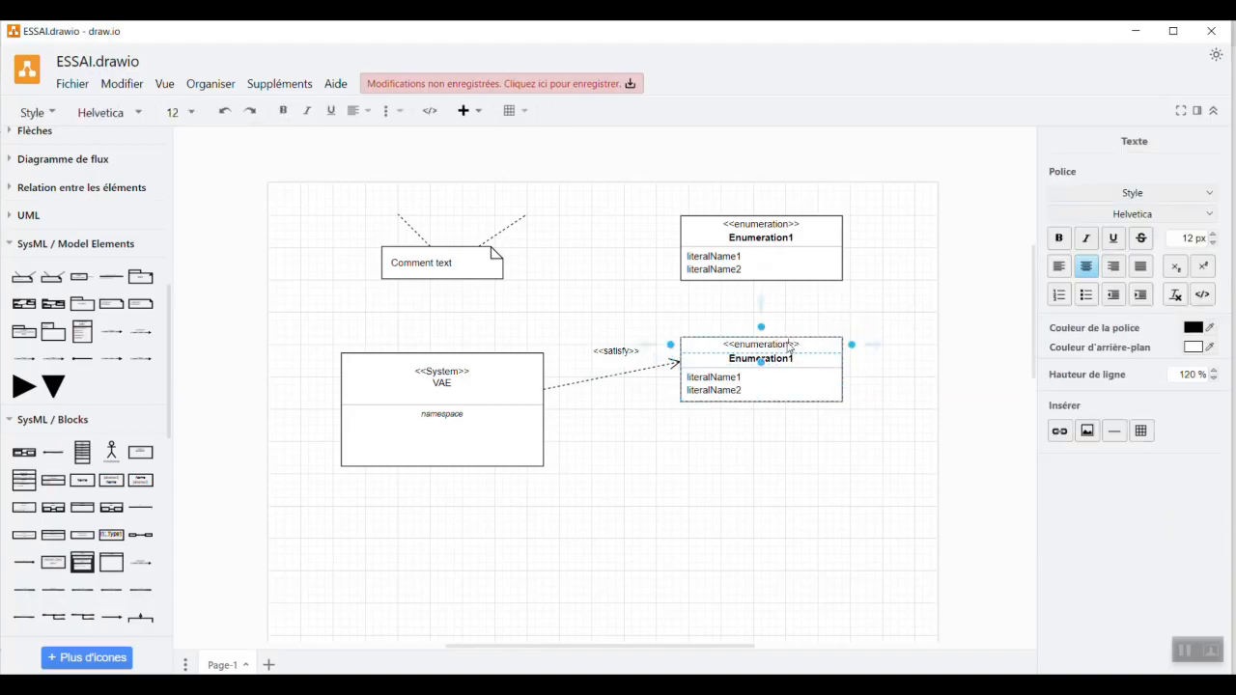
key(BackSpace)
key(BackSpace)
key(BackSpace)
key(BackSpace)
key(BackSpace)
key(BackSpace)
key(BackSpace)
key(BackSpace)
key(BackSpace)
key(BackSpace)
key(BackSpace)
text(Mission)
click(813, 463)
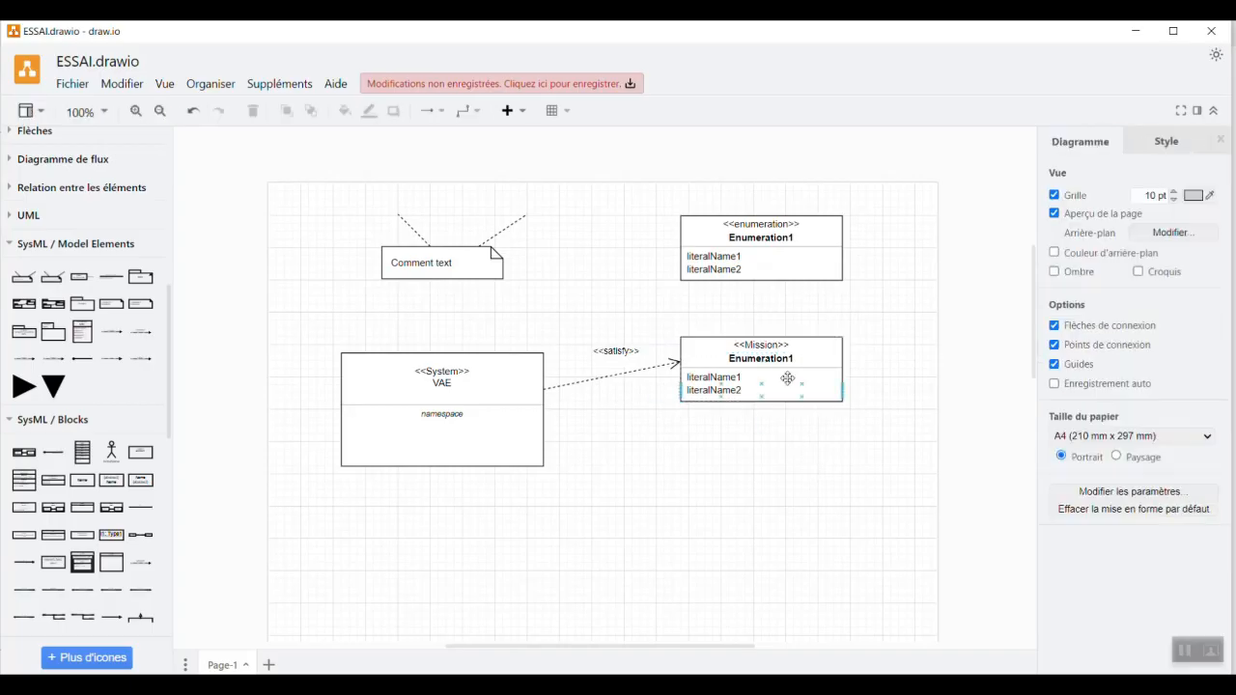
Step: Rename the <<Mission>> block as "se déplacer"
click(792, 357)
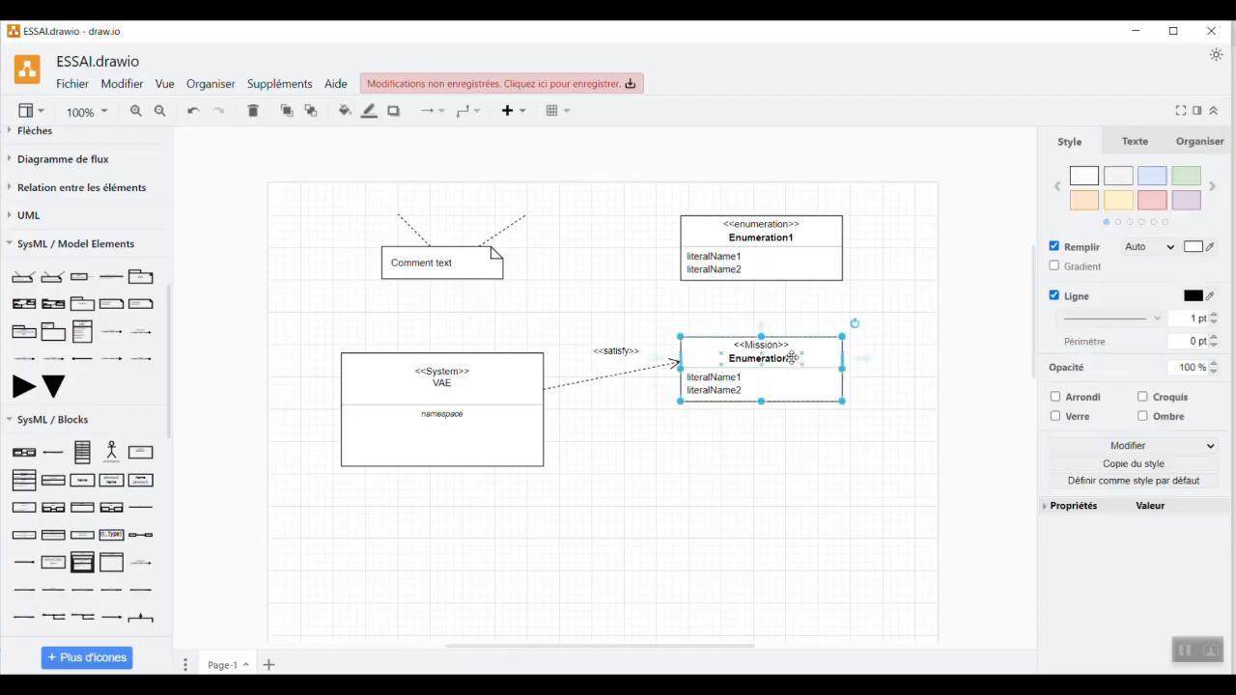
double_click(792, 358)
text(qse)
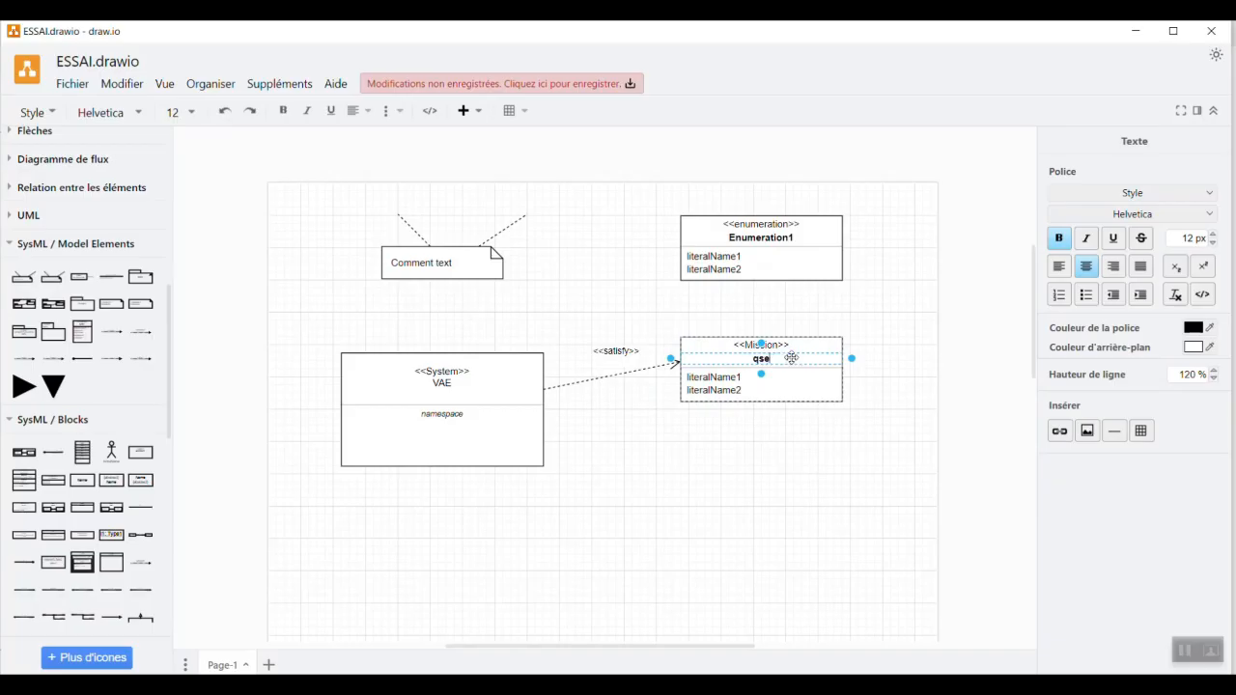
text( déplacer)
click(739, 362)
key(BackSpace)
click(886, 518)
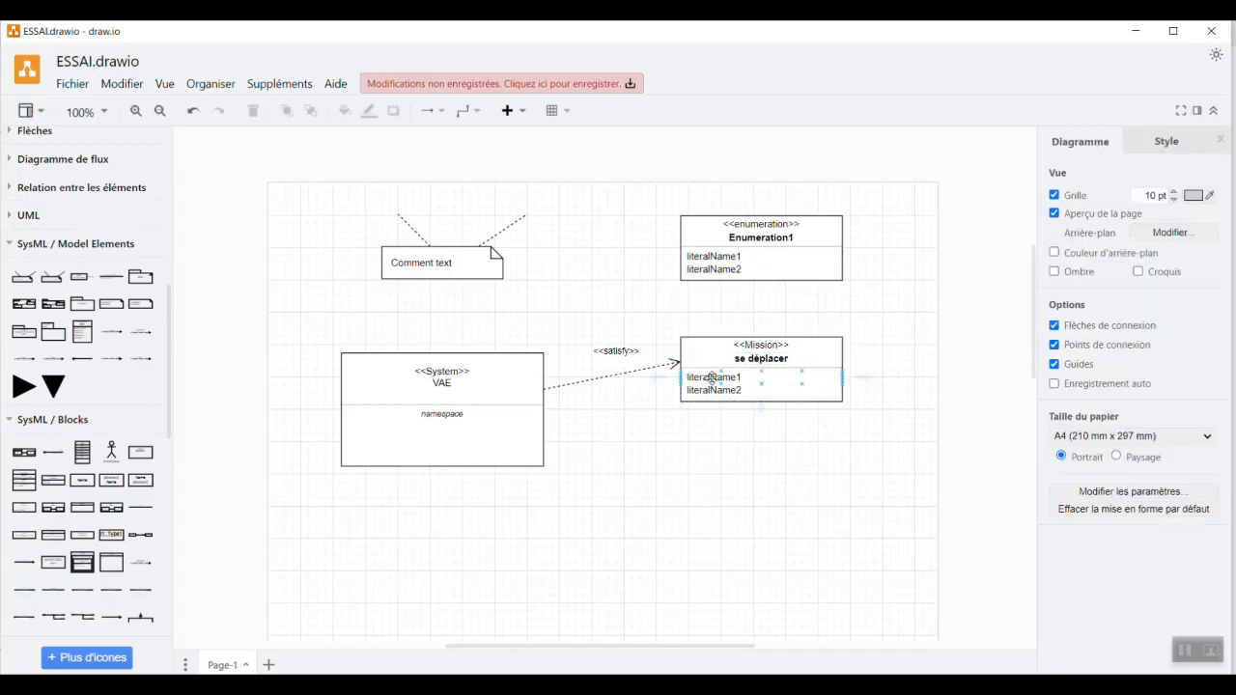
Step: Replace the first literal in the <<Mission>> block with id="1"
click(712, 377)
double_click(712, 378)
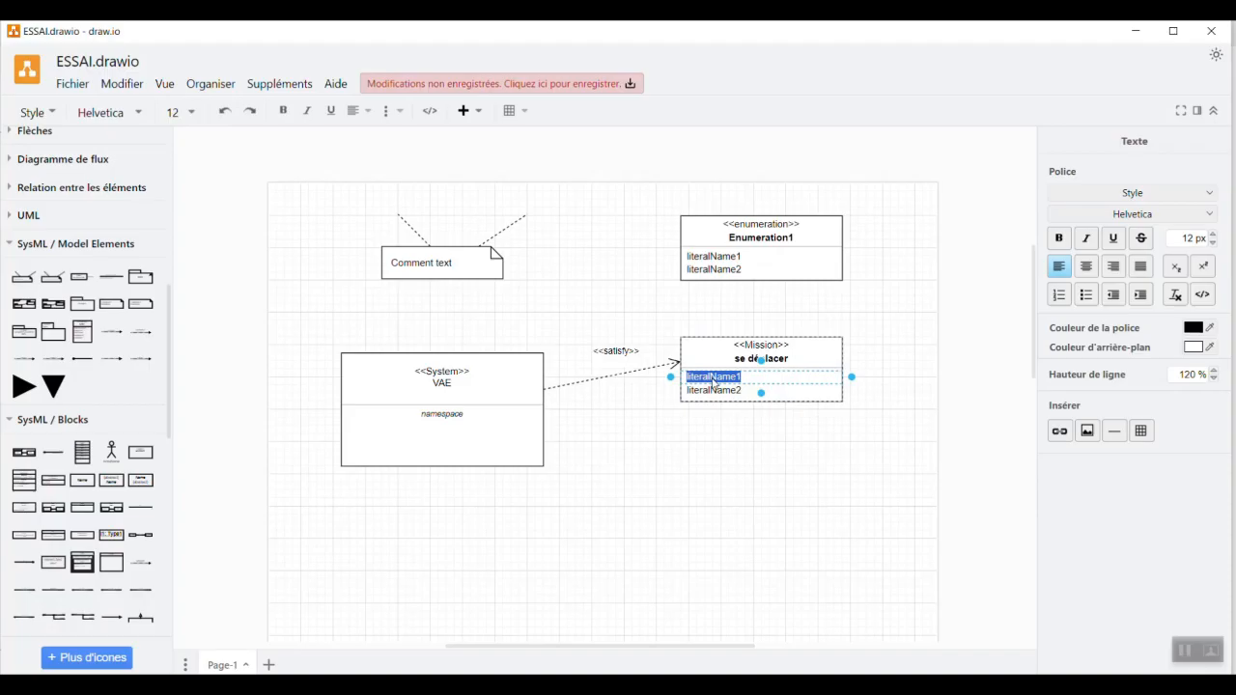
text(id)
text(="1")
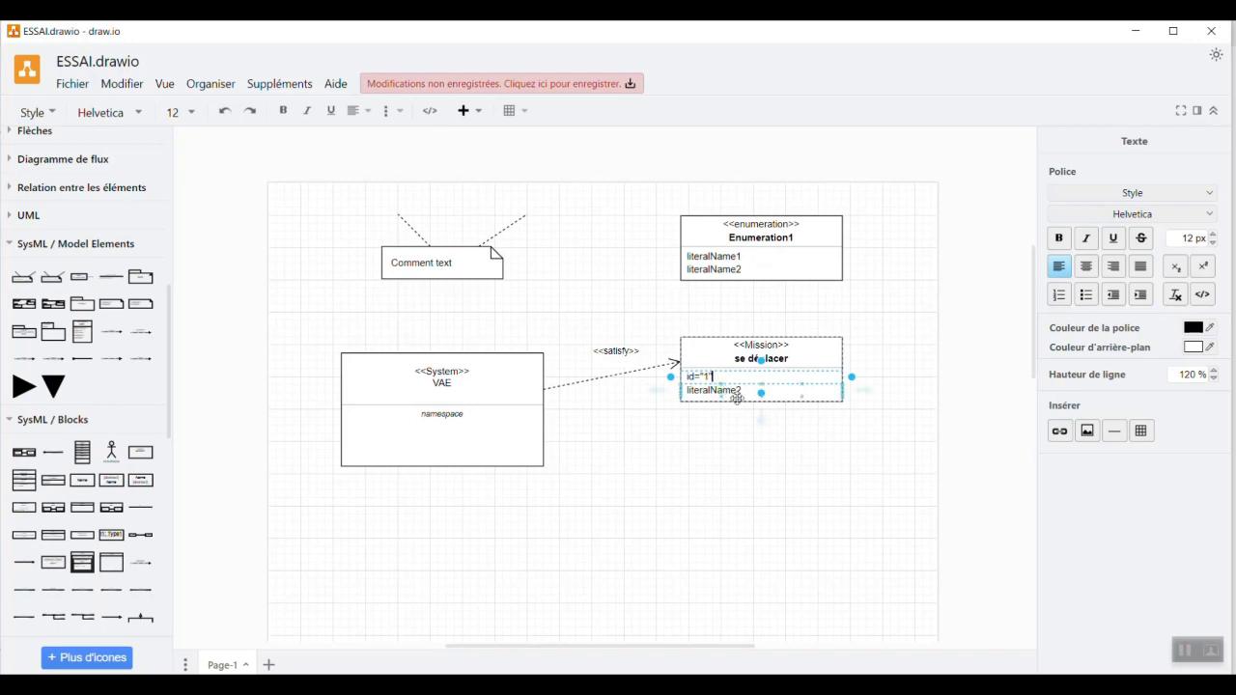
Step: Replace the second literal in the <<Mission>> block with "permettra le deplacement en milieur urbain"
click(736, 392)
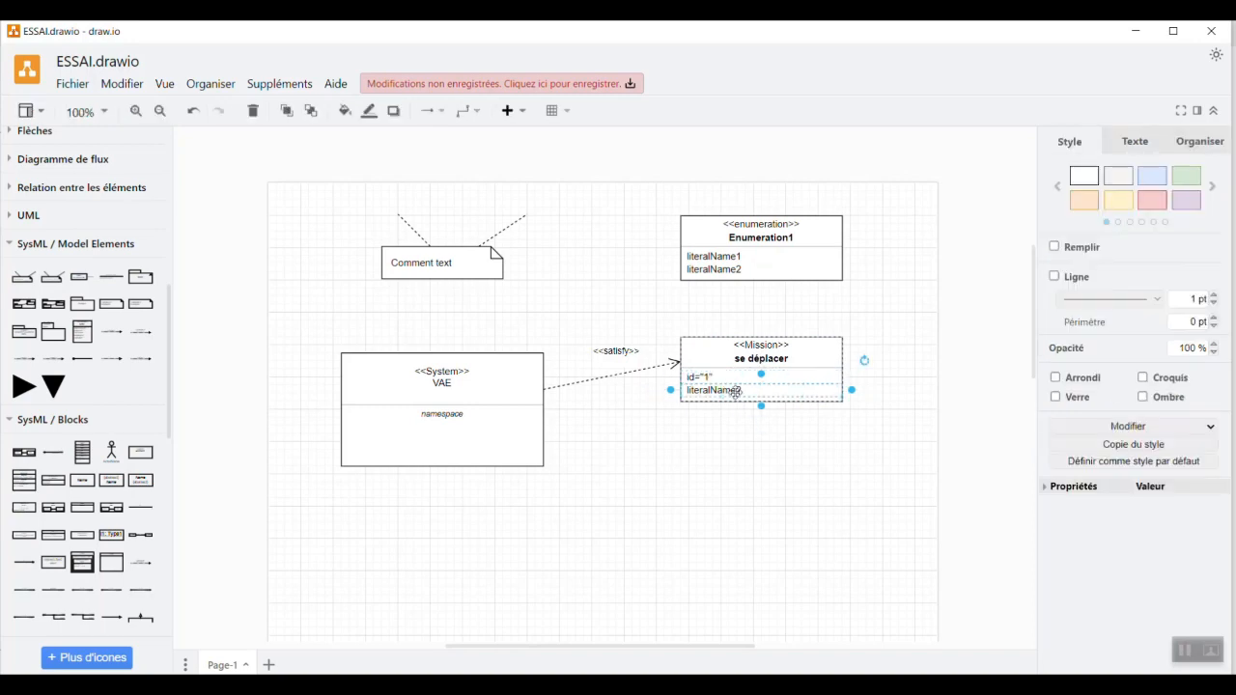
click(736, 392)
double_click(736, 392)
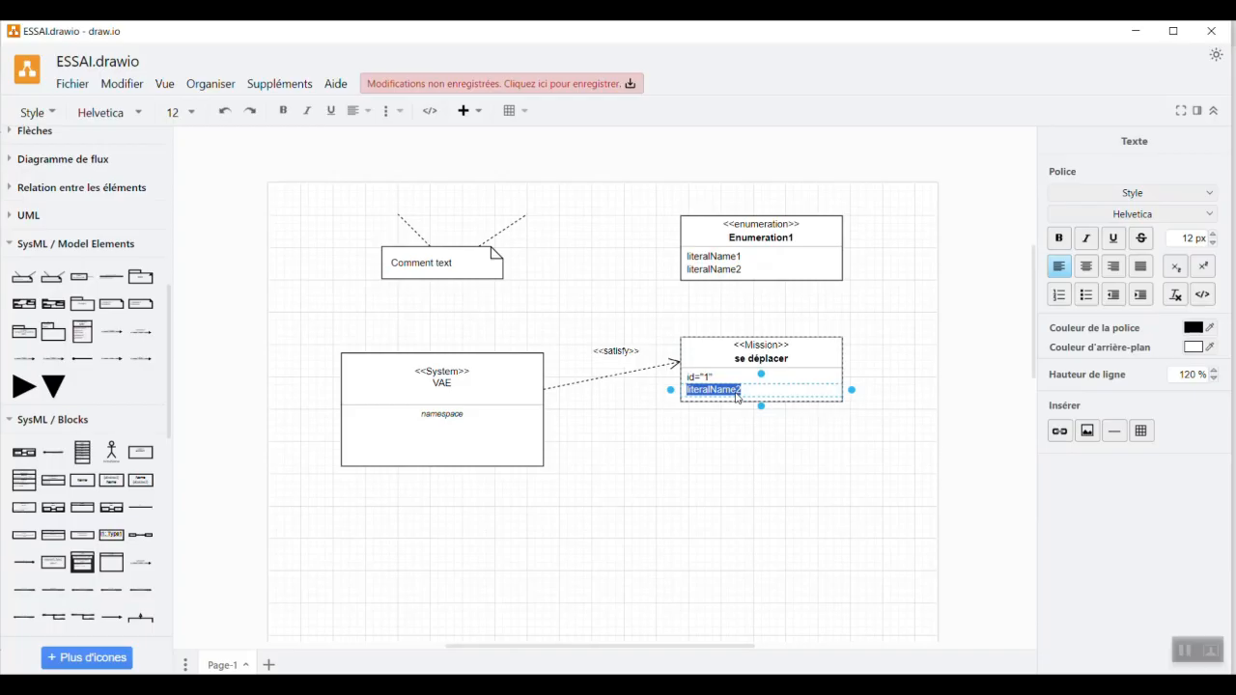
text(Permettra le deplacem)
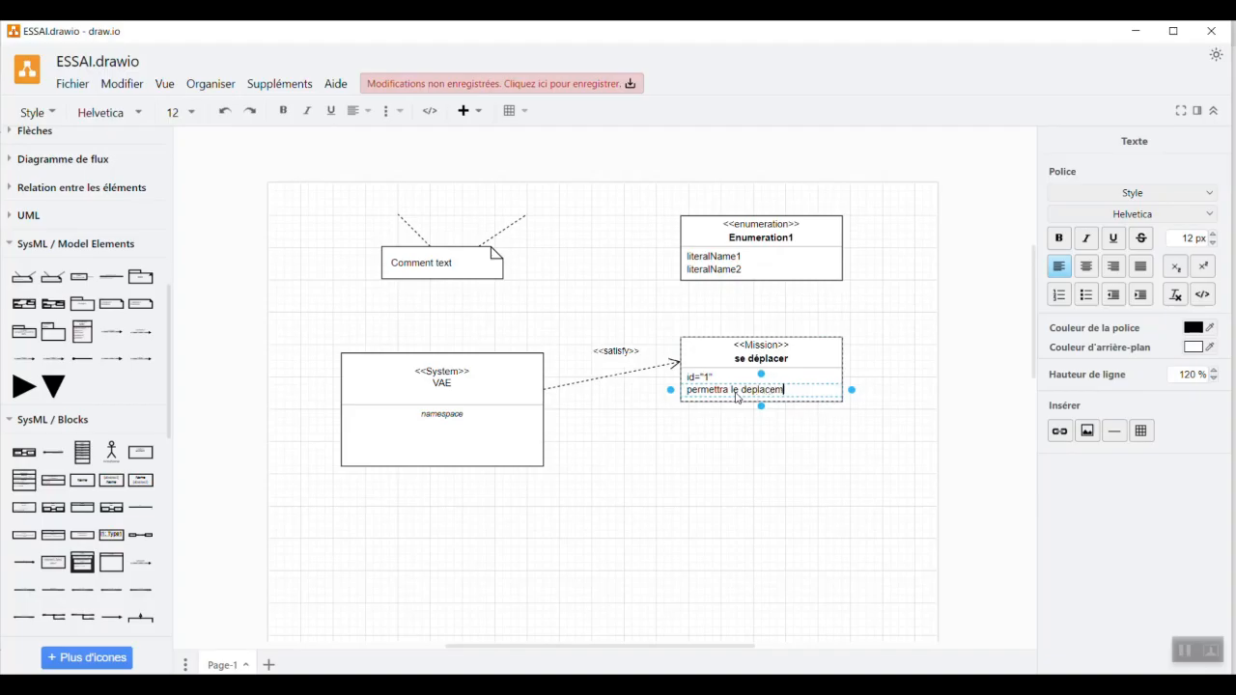
text(ent en milieur urbai)
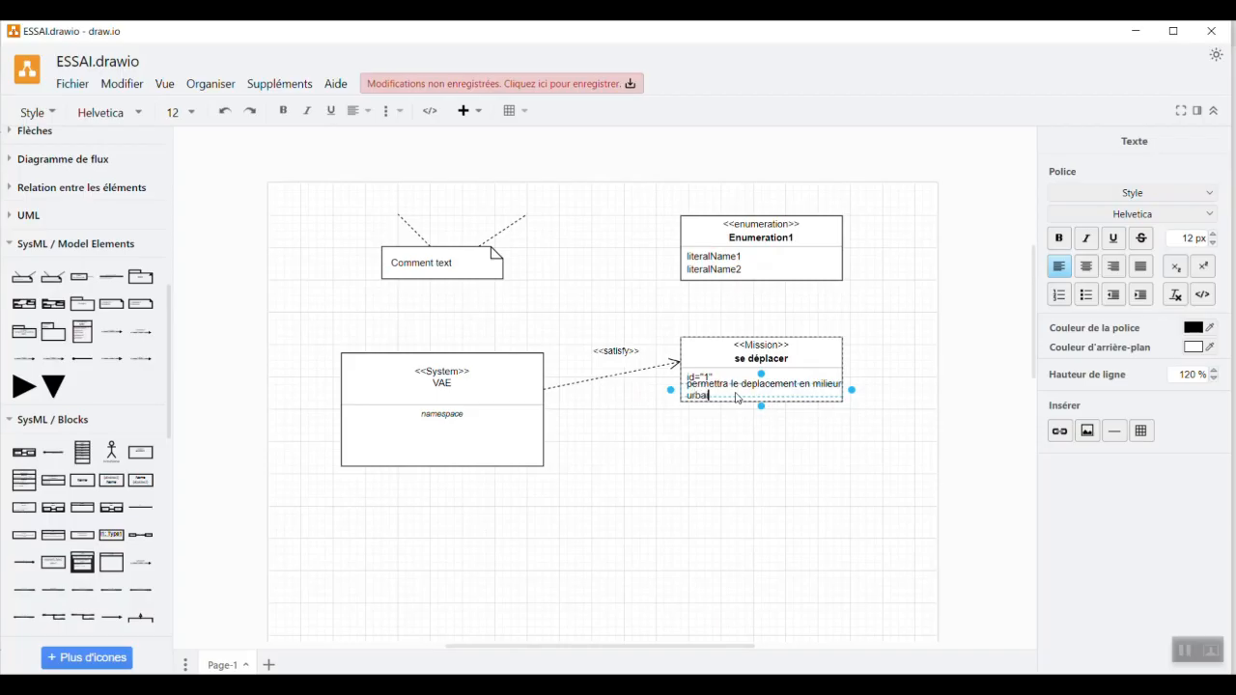
text(n)
click(800, 512)
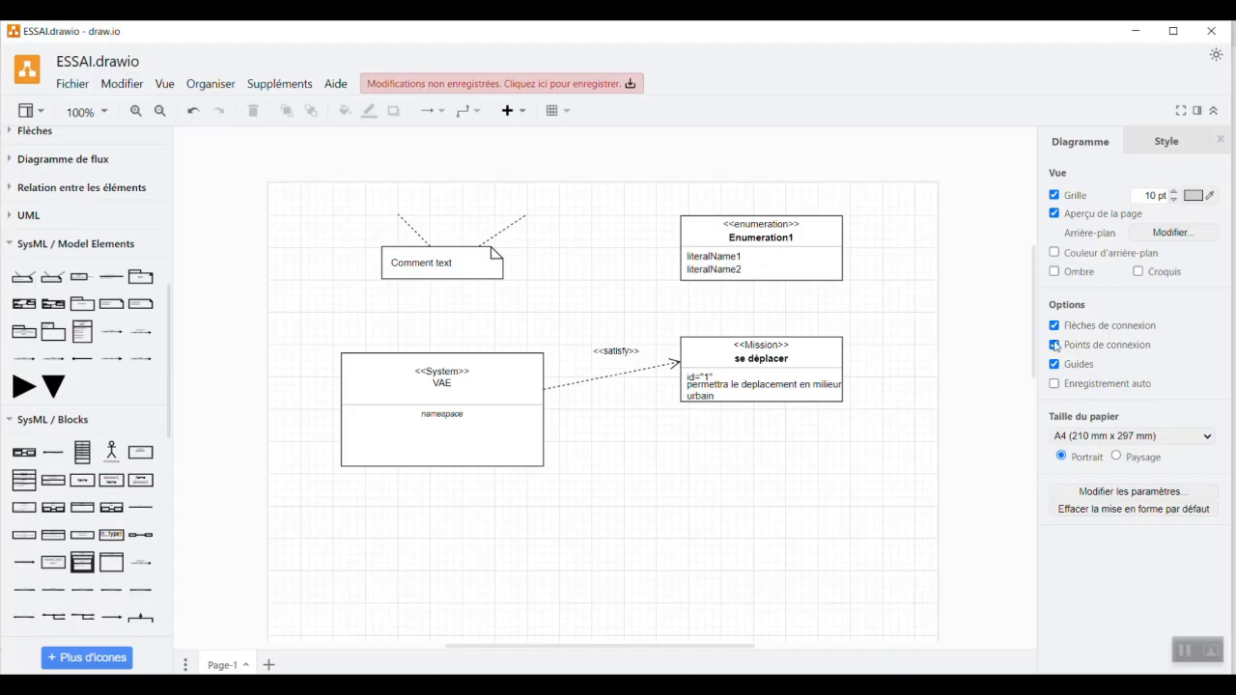
Step: Widen the <<Mission>> block to the right so its description fits on one line
click(841, 376)
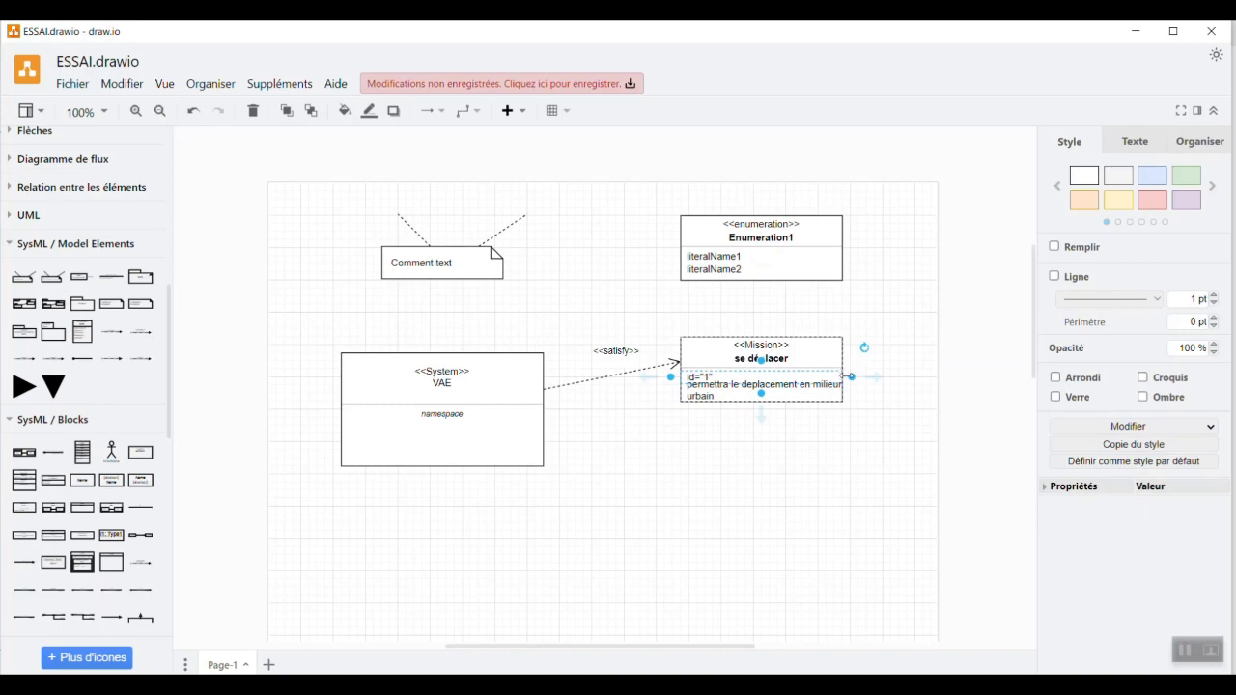
drag(850, 376, 884, 377)
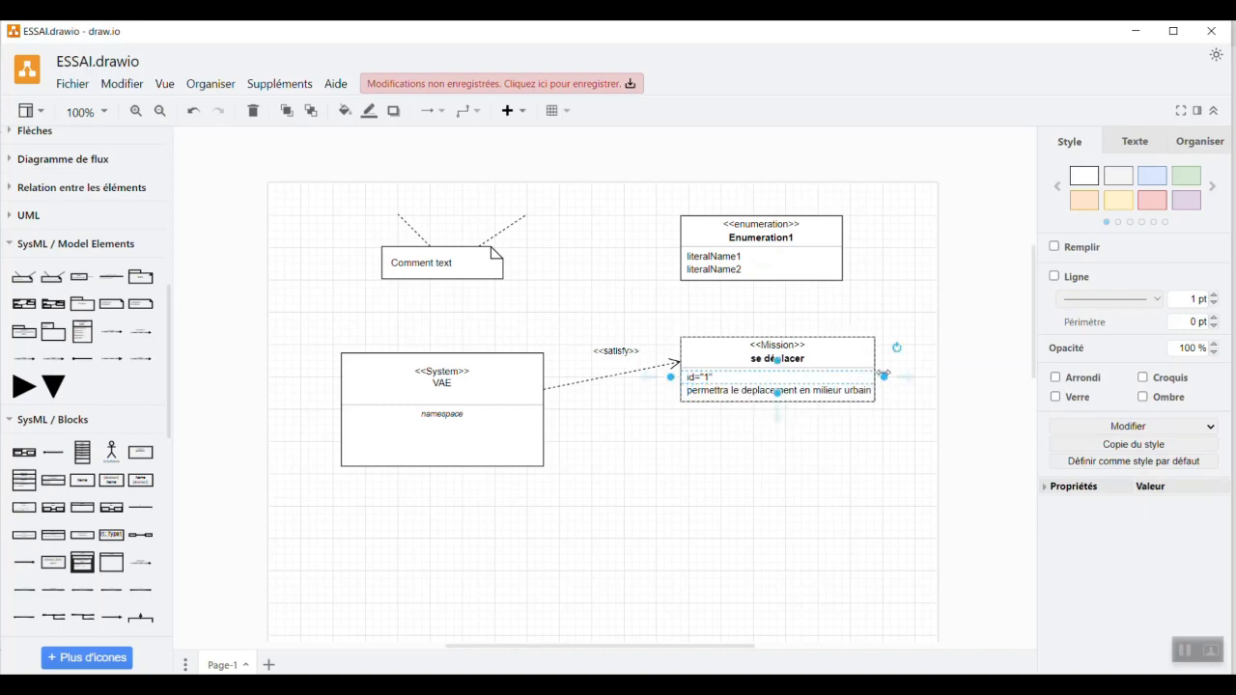
click(894, 478)
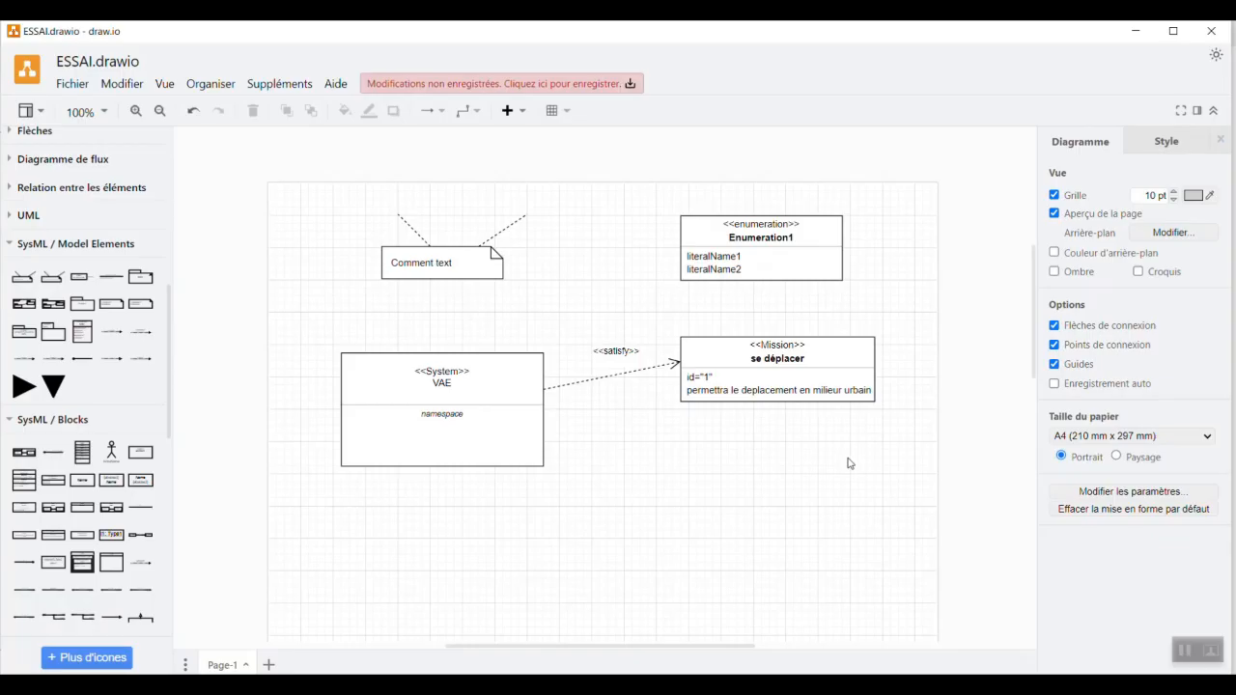
Step: Prefix the <<Mission>> block's description with text= and enclose the sentence in double quotation marks
click(689, 387)
click(690, 387)
double_click(688, 389)
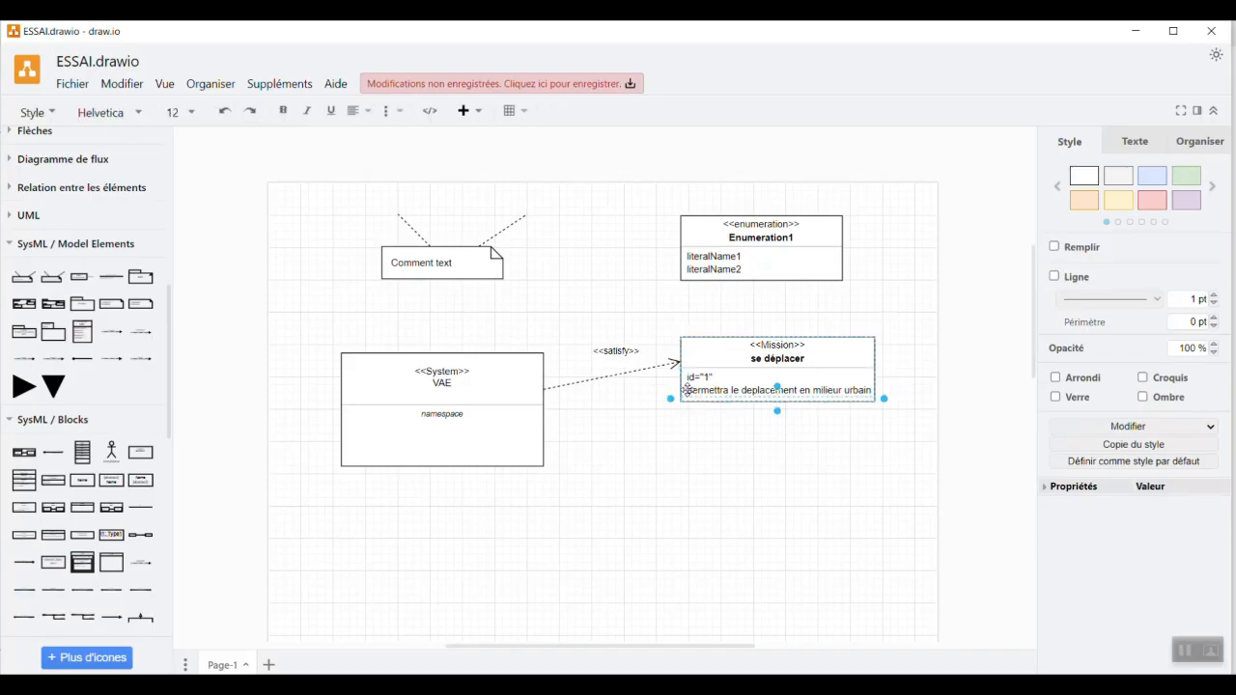
double_click(770, 391)
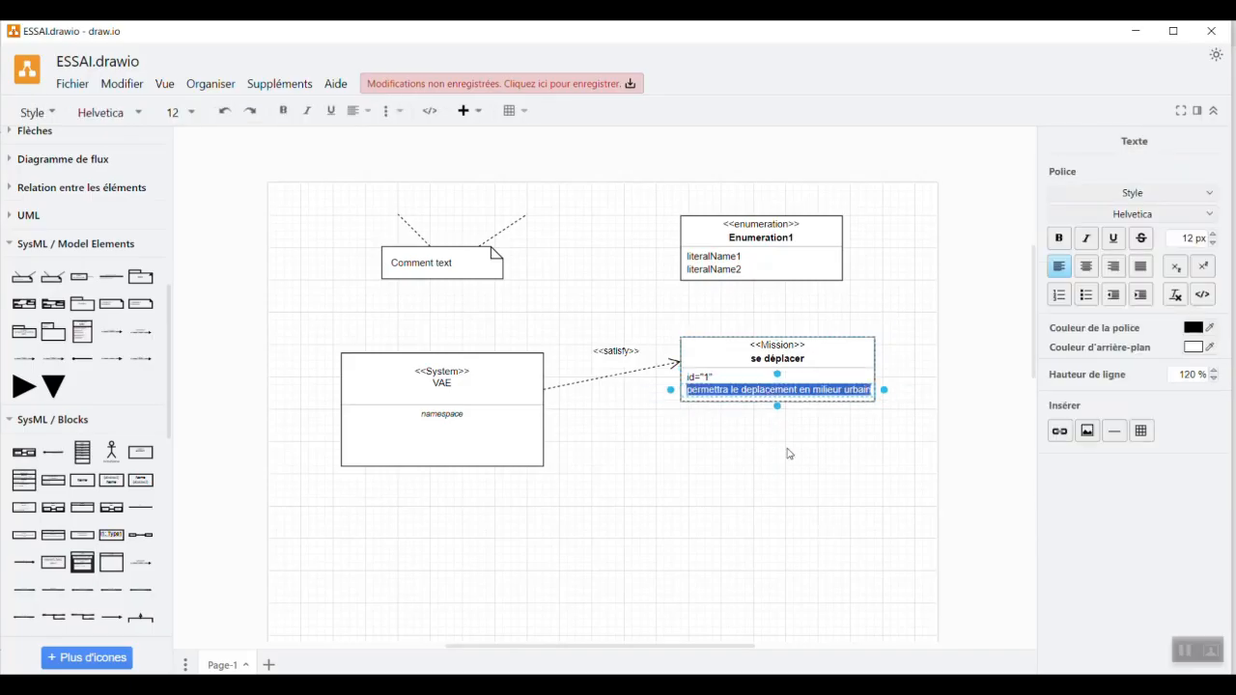
key(Left)
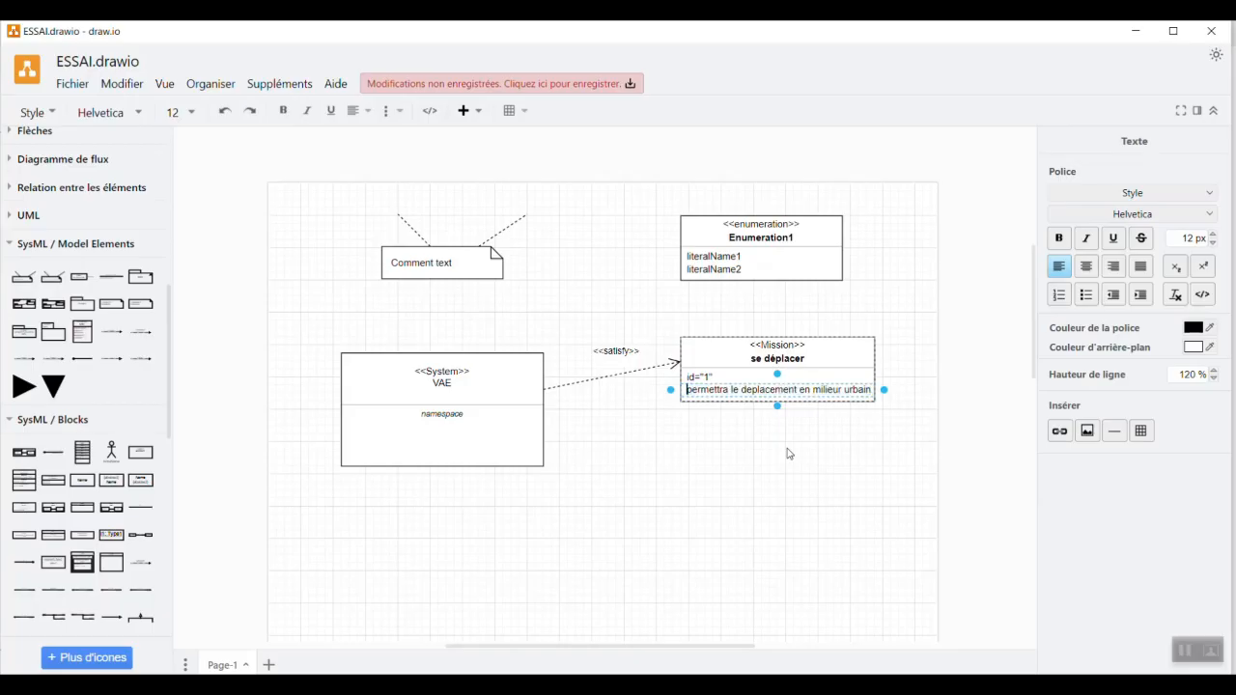
text(text)
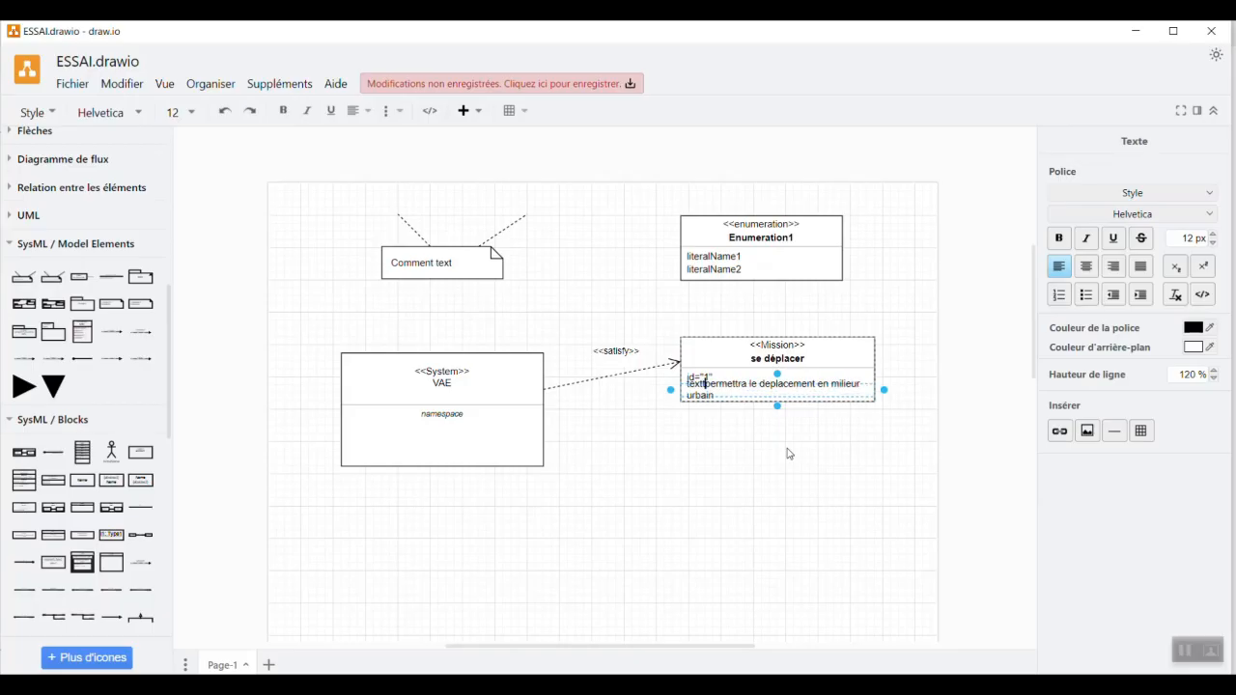
text(=")
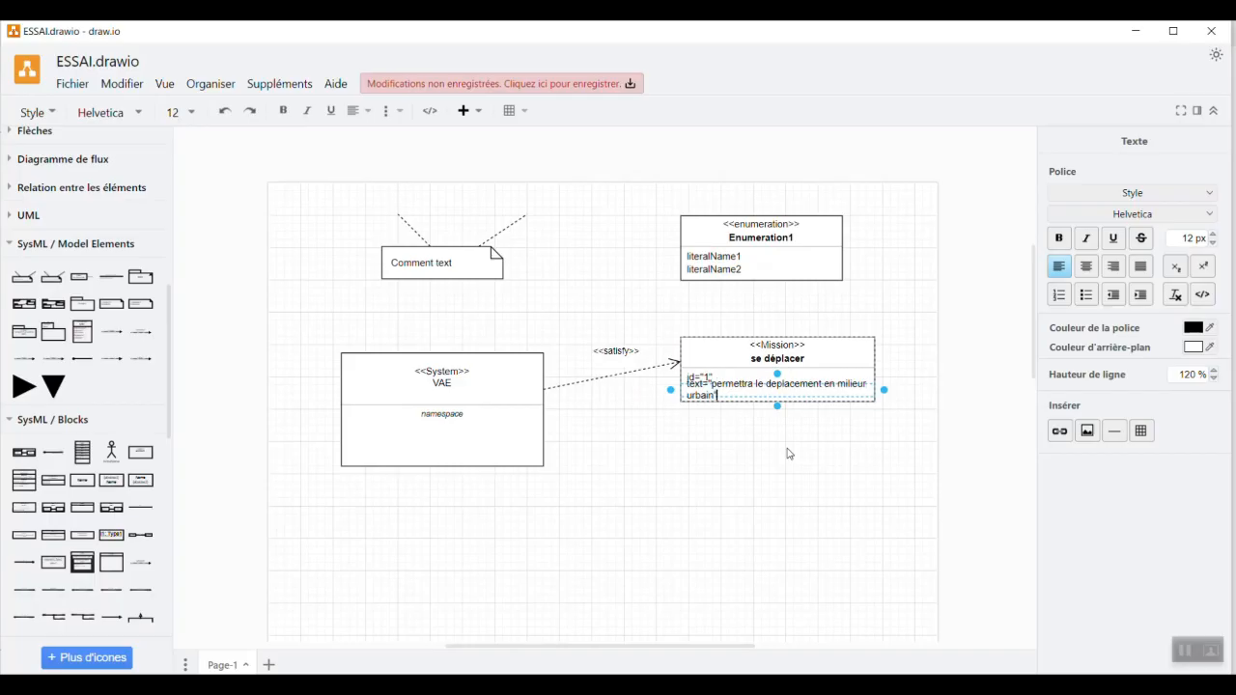
Step: Widen the <<Mission>> block further to fit the quoted text on one line, and move it down and left towards the VAE block
click(879, 370)
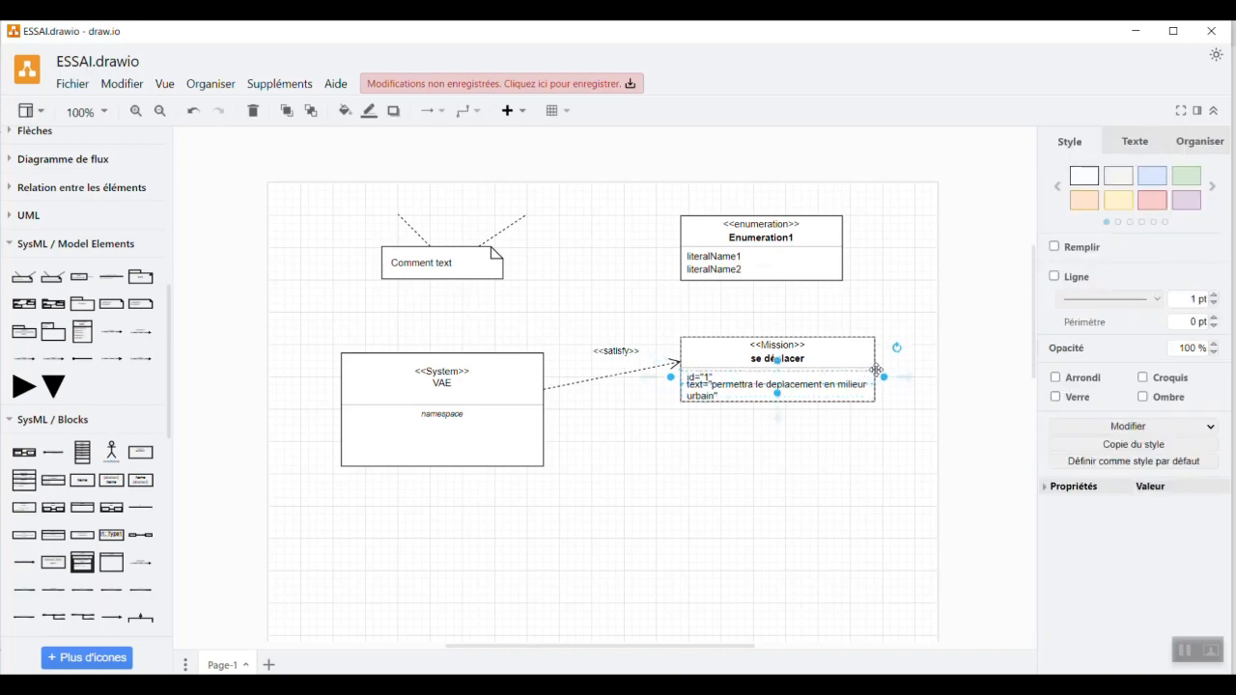
drag(878, 370, 924, 367)
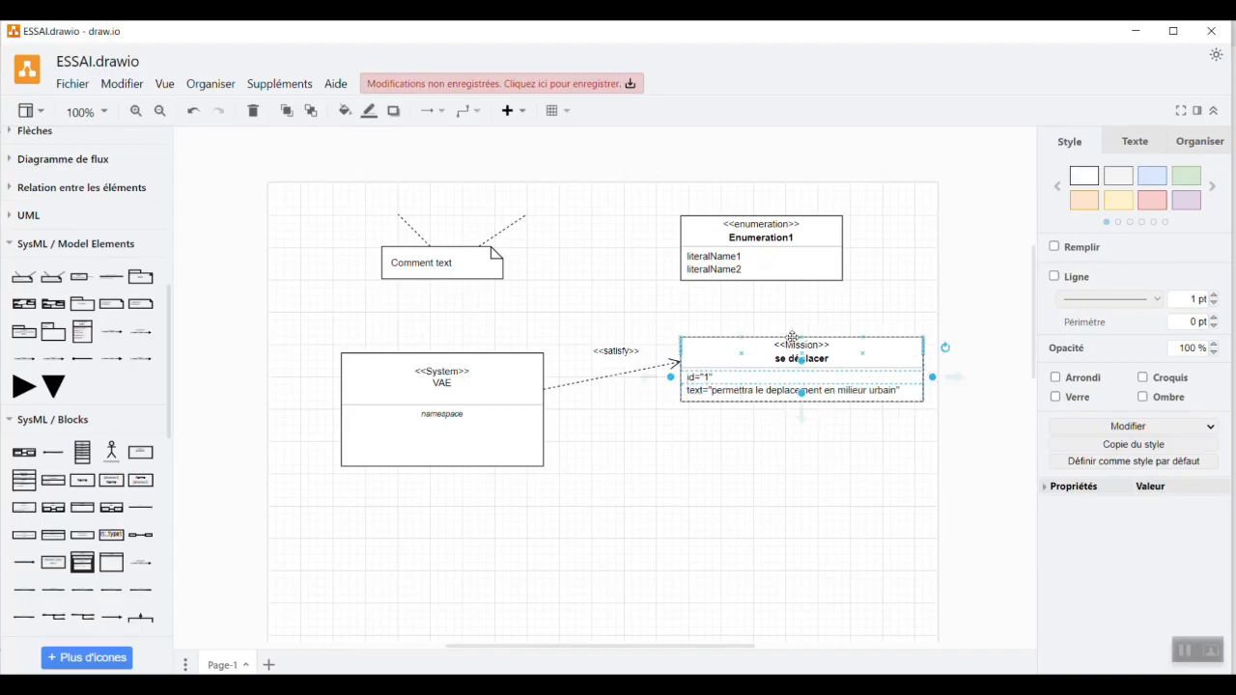
drag(800, 344, 768, 338)
click(683, 342)
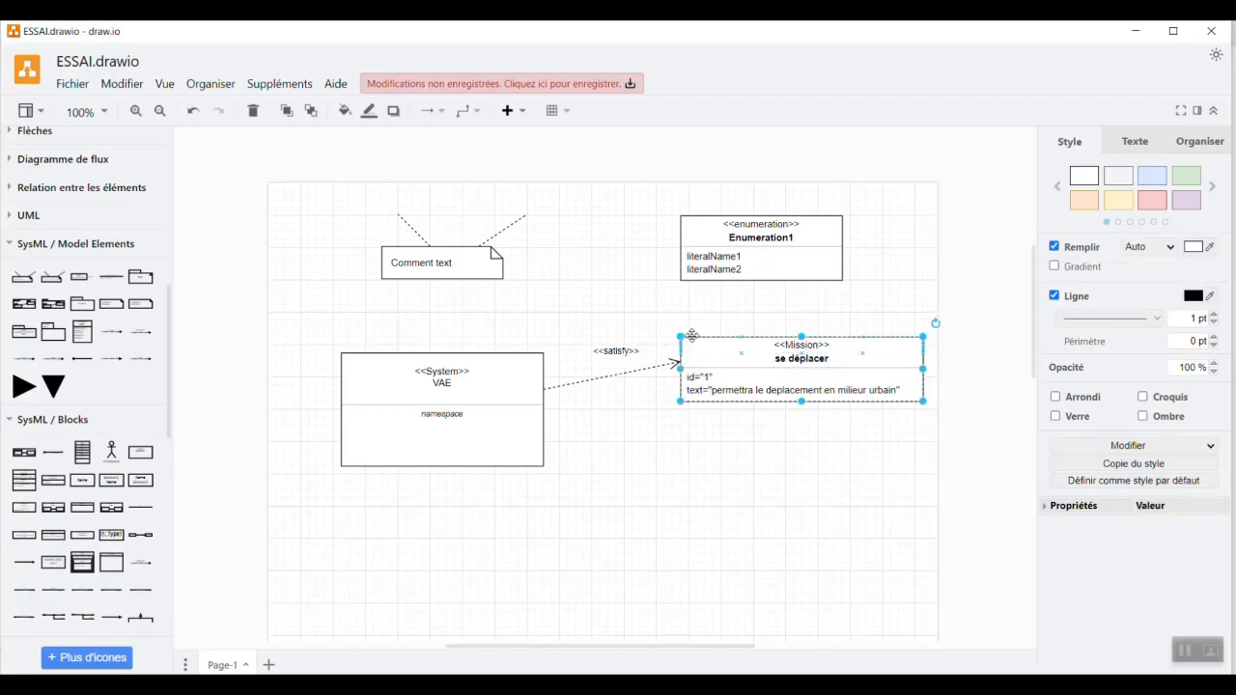
drag(683, 343, 643, 373)
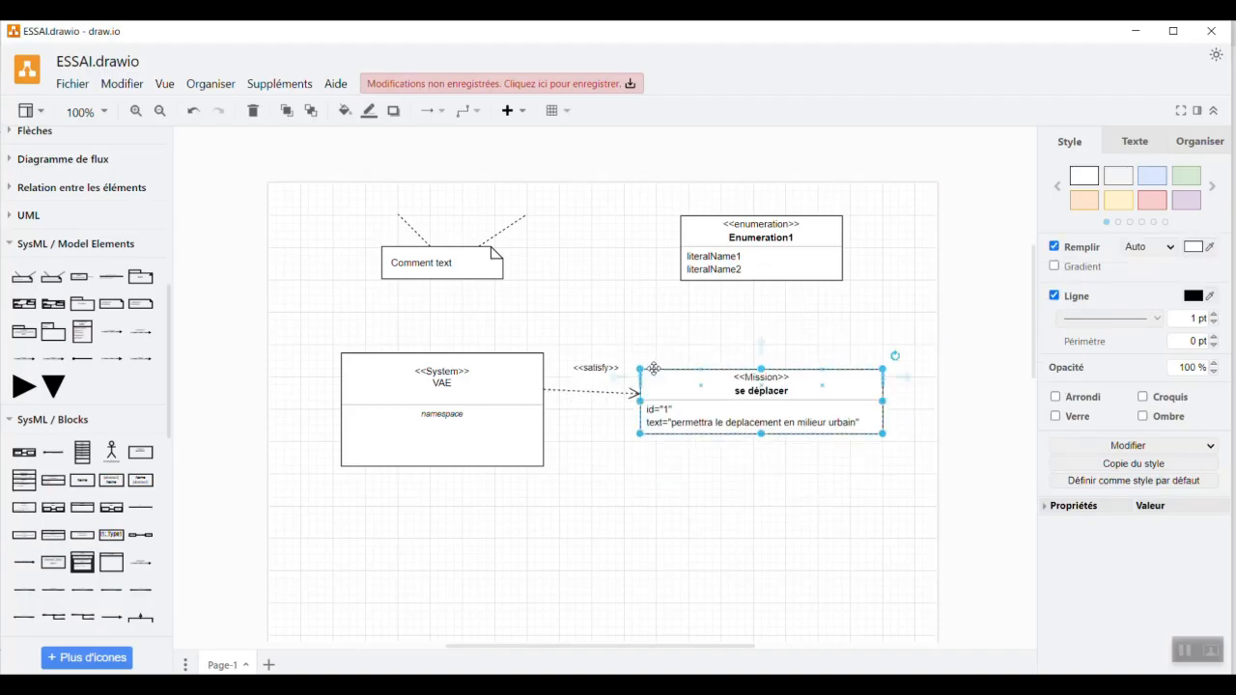
click(702, 552)
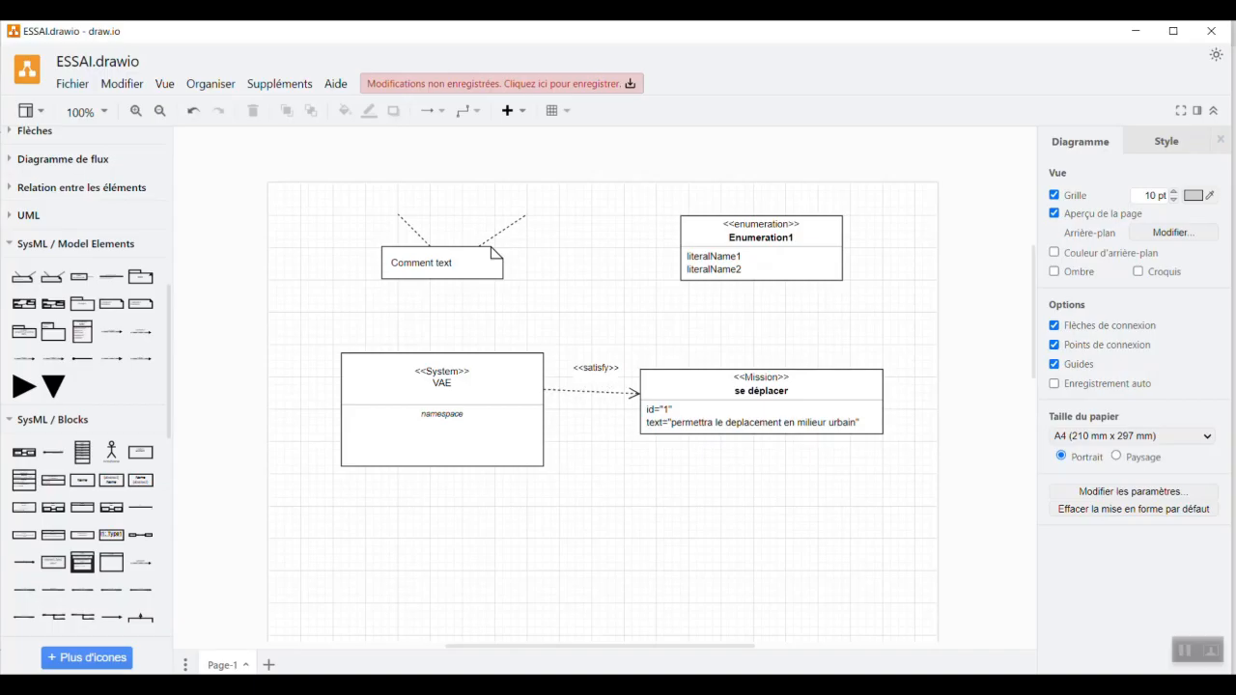
click(140, 507)
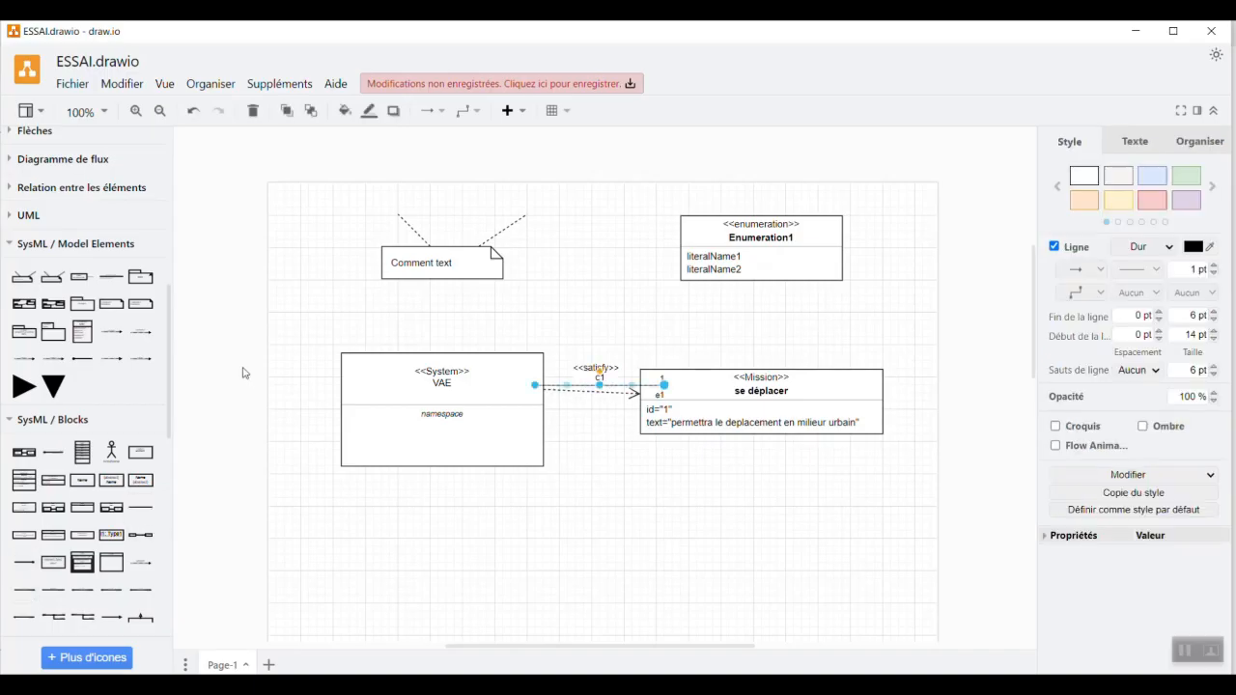
drag(615, 390, 691, 320)
key(Delete)
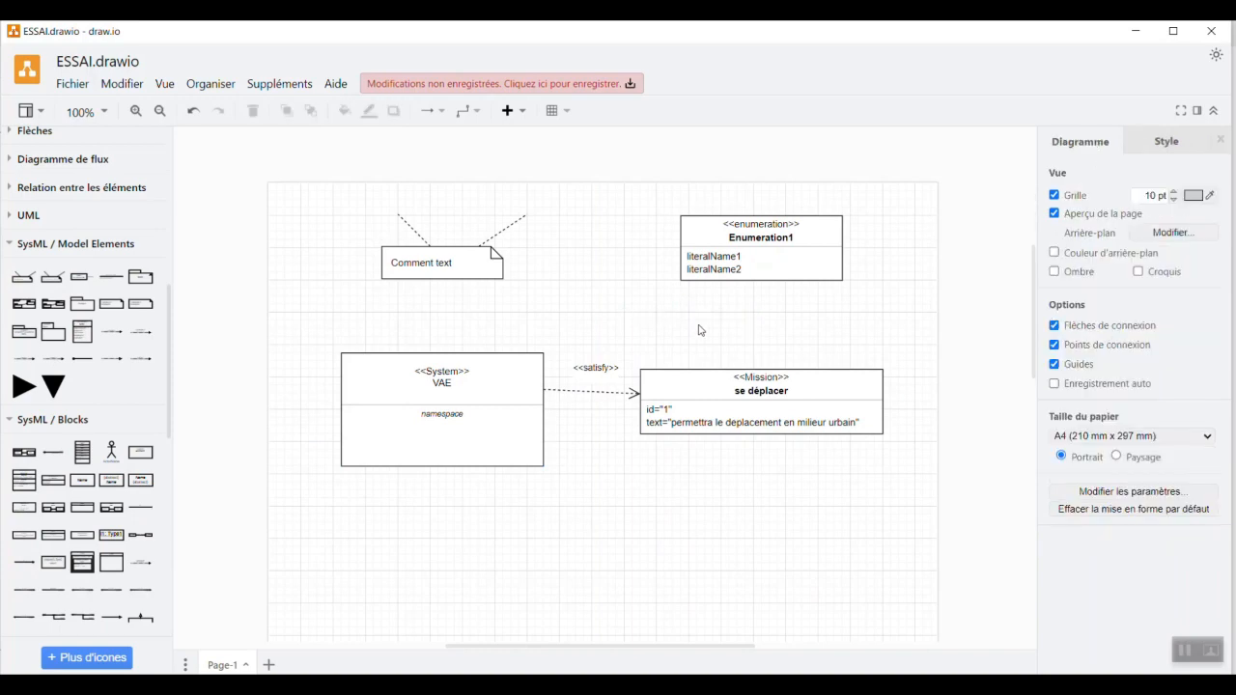
Step: Add a dependency arrow from the top of the <<Mission>> block to the bottom of the <<enumeration>> block
click(140, 575)
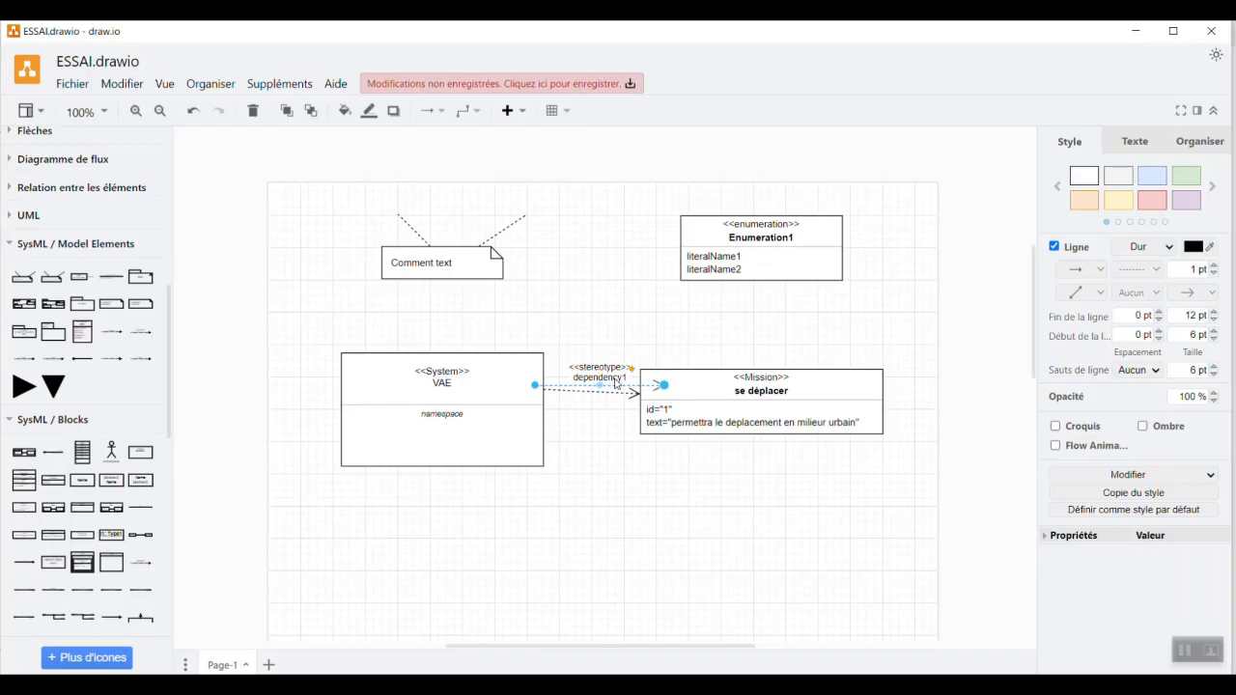
drag(628, 382, 956, 321)
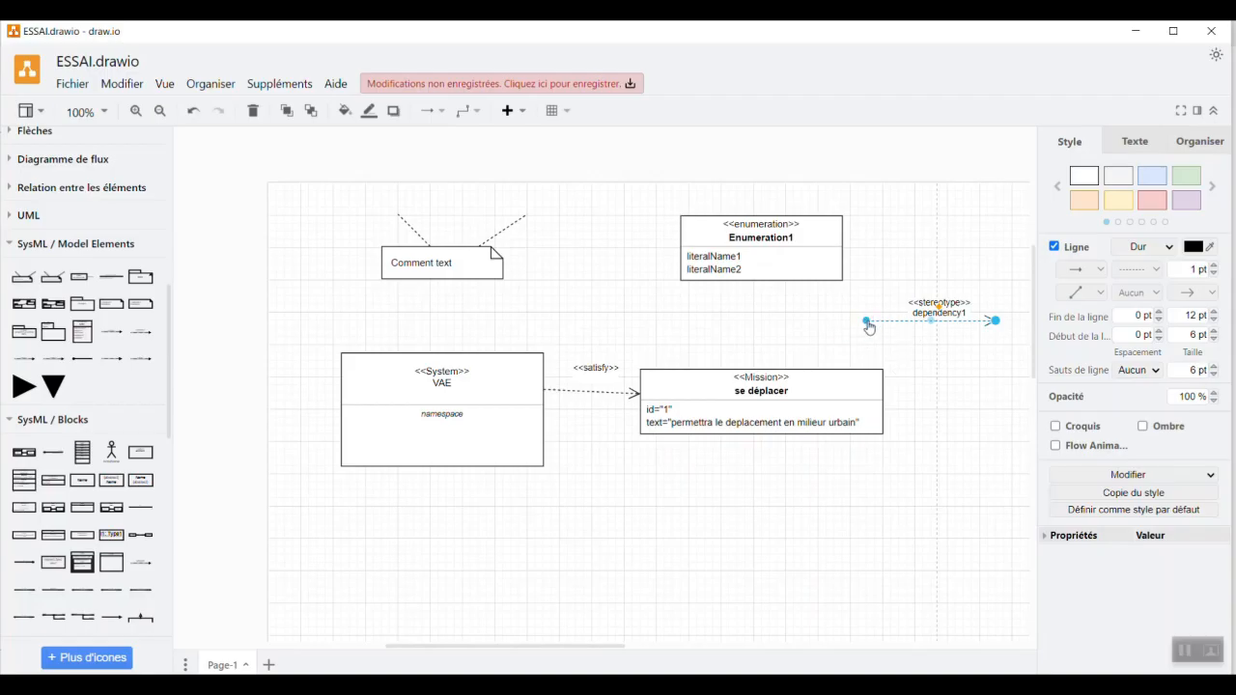
drag(866, 322, 755, 367)
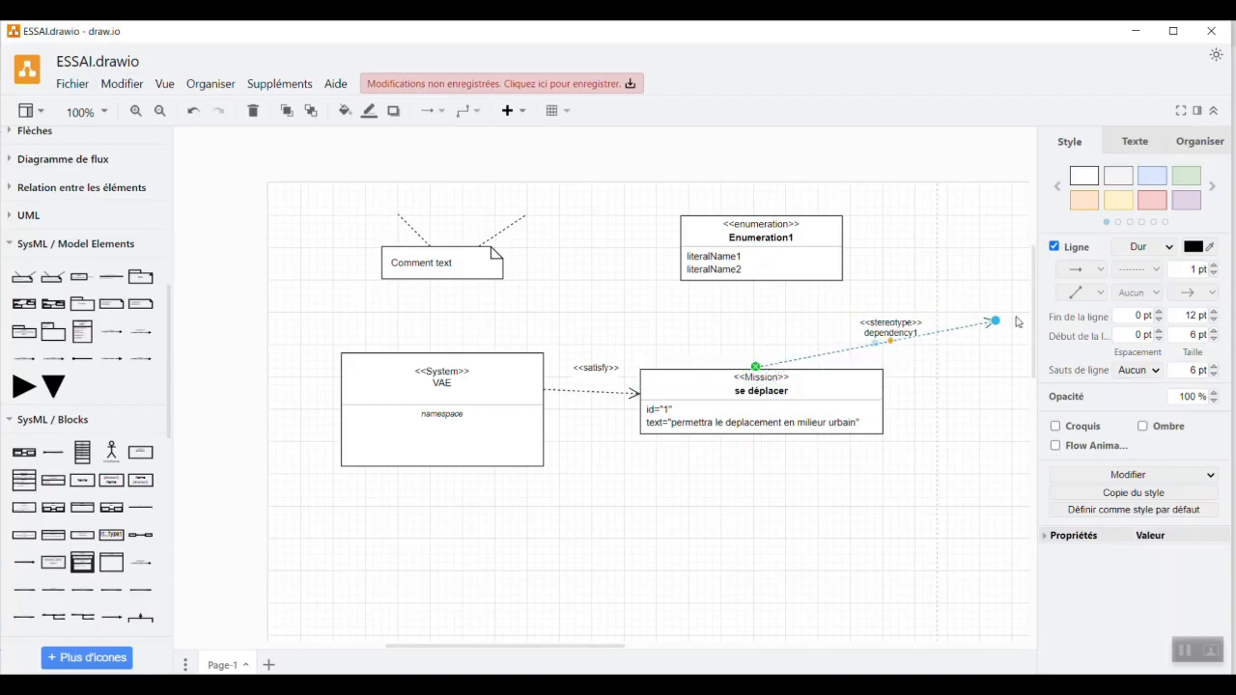
drag(996, 321, 762, 288)
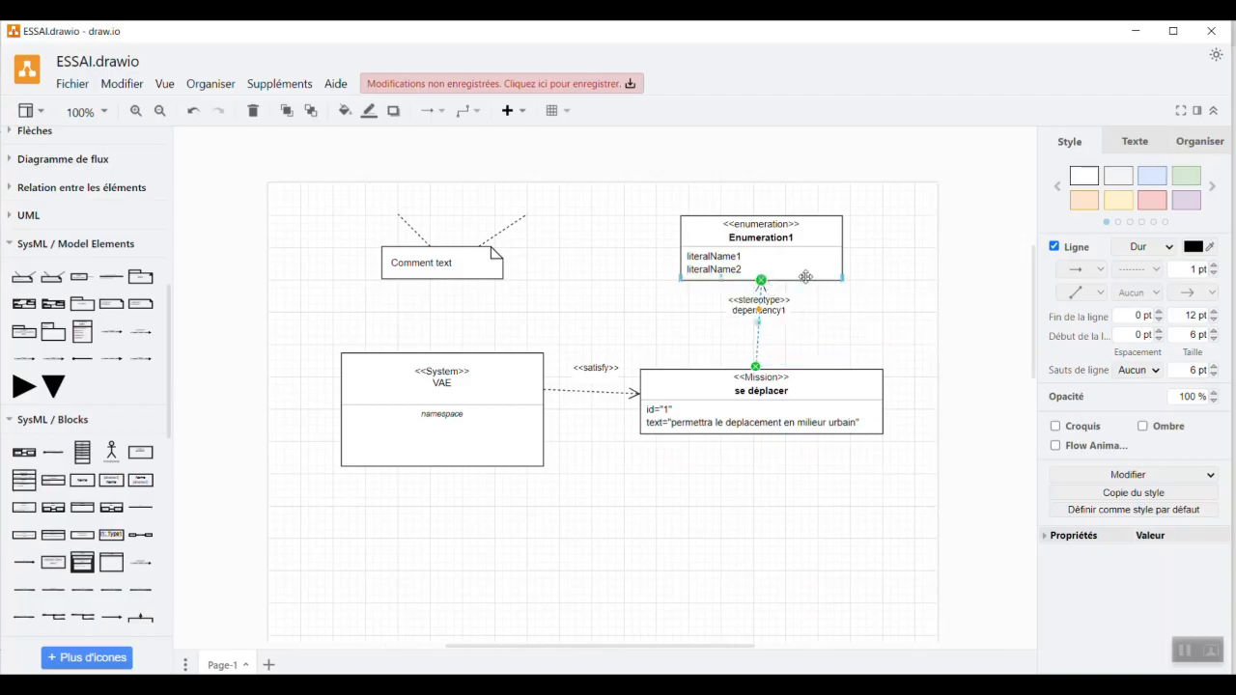
click(877, 328)
Step: Remove the name line from the new dependency's label and change its stereotype to <<Derive>>
double_click(773, 307)
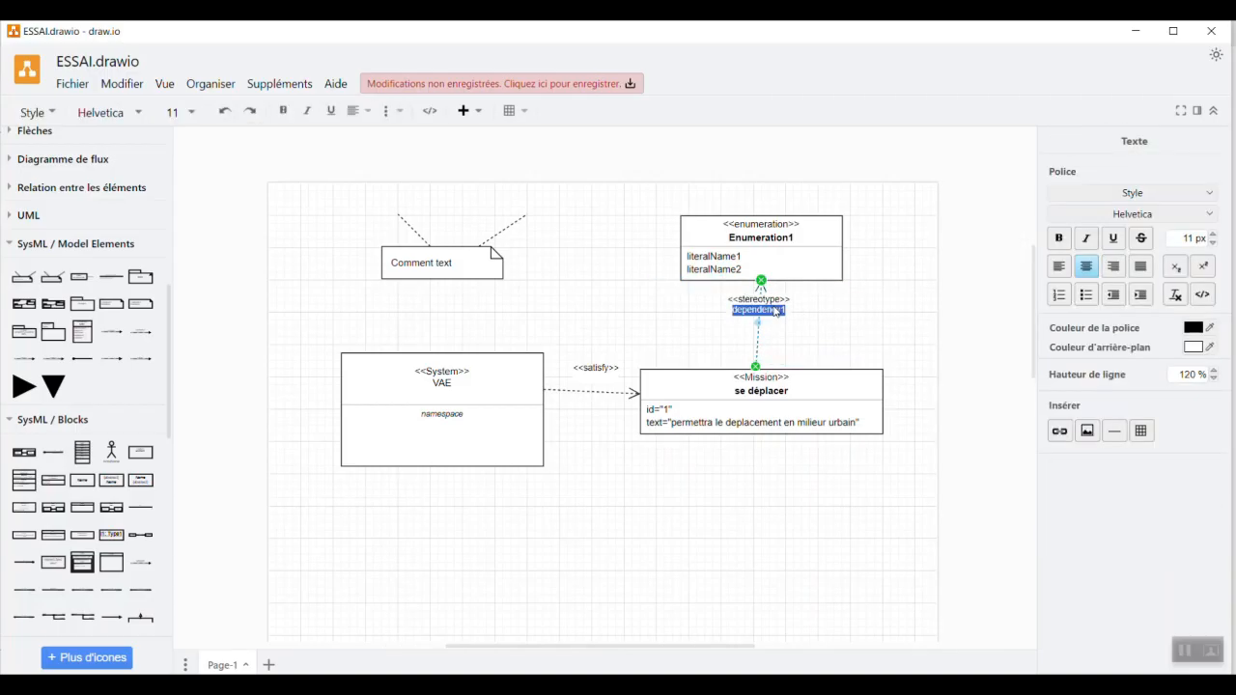
key(Delete)
key(BackSpace)
key(BackSpace)
key(BackSpace)
key(BackSpace)
key(BackSpace)
key(BackSpace)
key(BackSpace)
key(BackSpace)
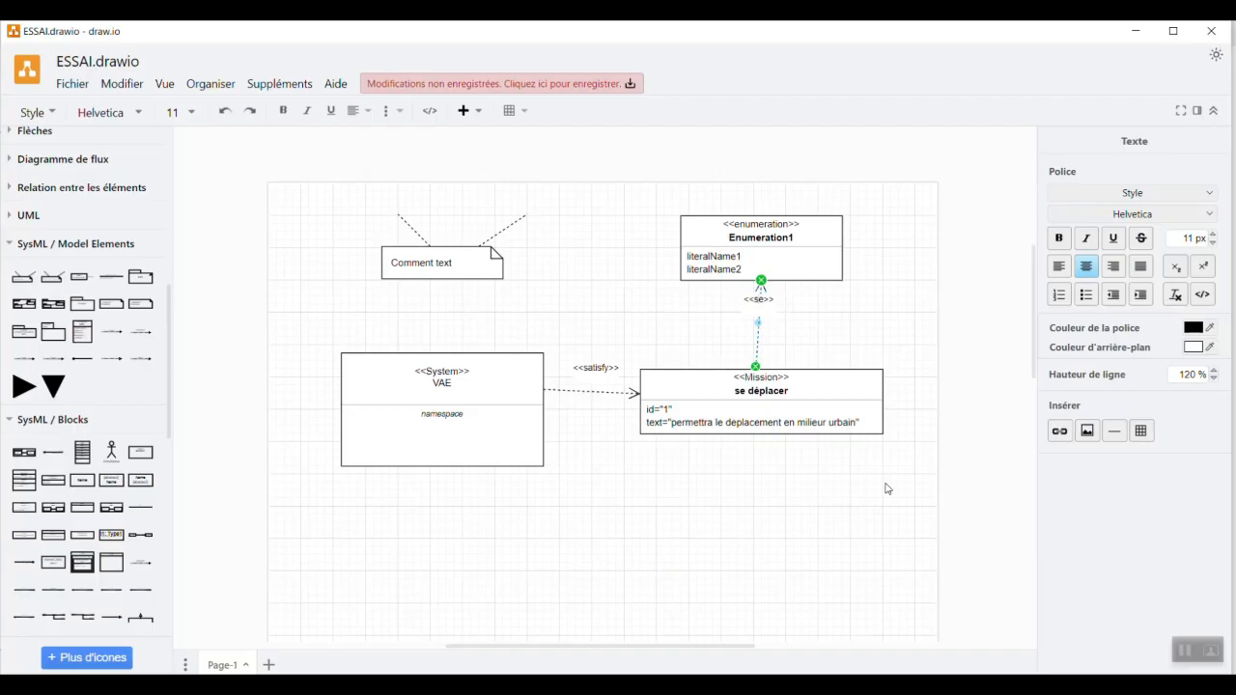
key(BackSpace)
key(BackSpace)
text(Derive)
click(825, 352)
Step: Move the <<Derive>> label just to the right of its arrow, clear of the line
click(765, 309)
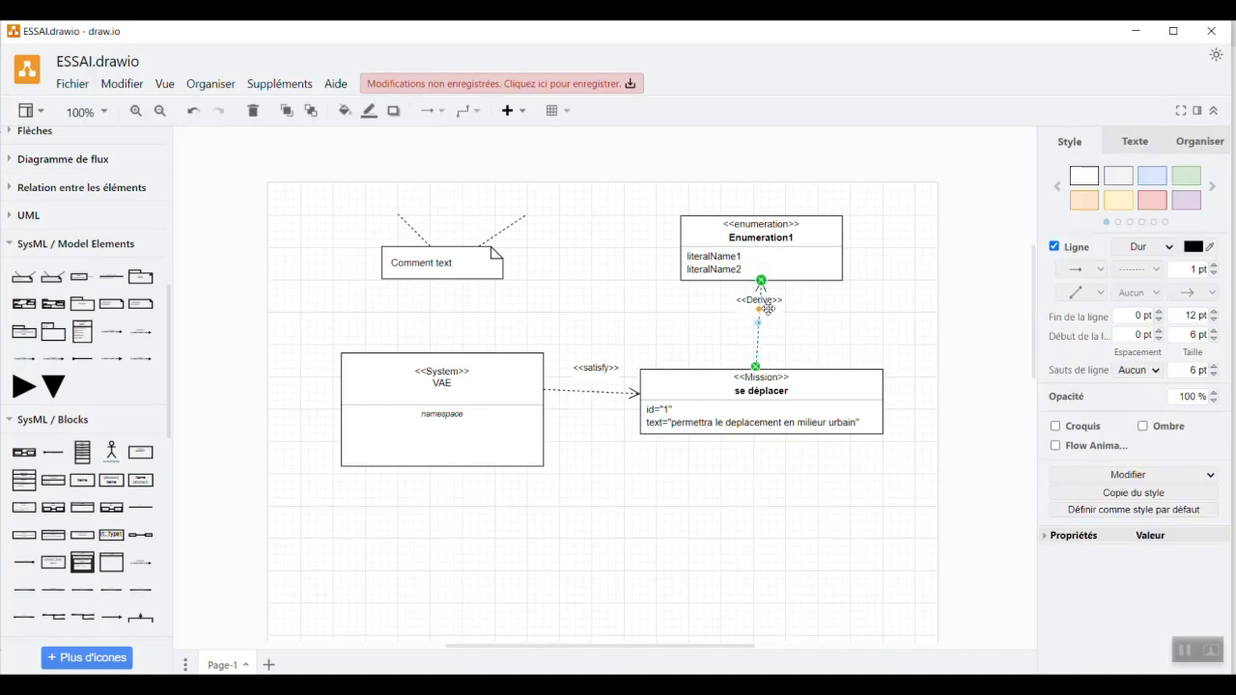
drag(765, 311, 785, 336)
click(849, 347)
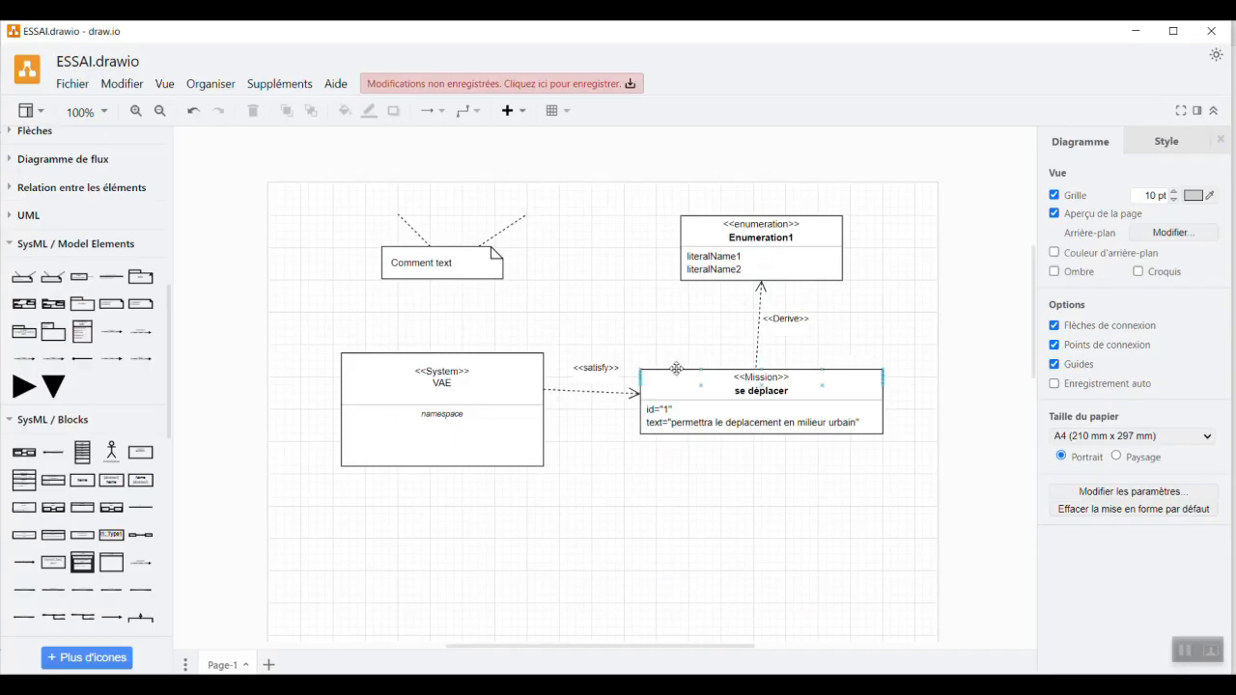
Step: Change the <<enumeration>> block's stereotype to <<Finalité>>
click(773, 222)
double_click(775, 225)
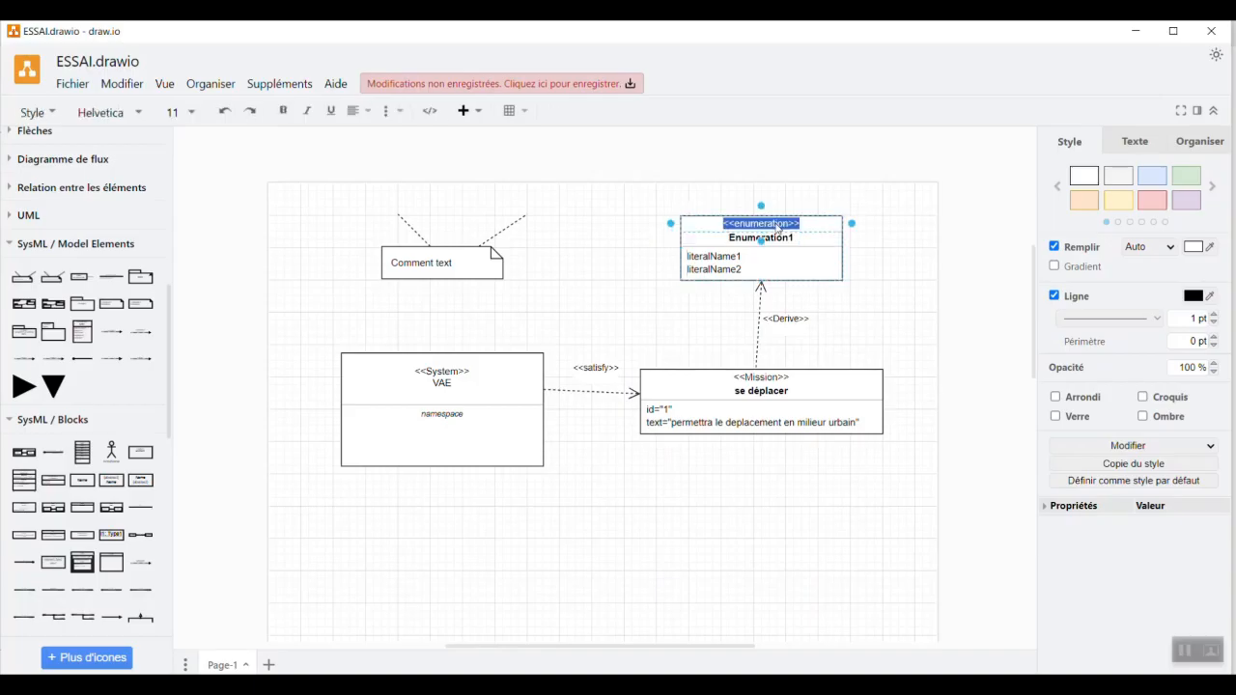
click(775, 227)
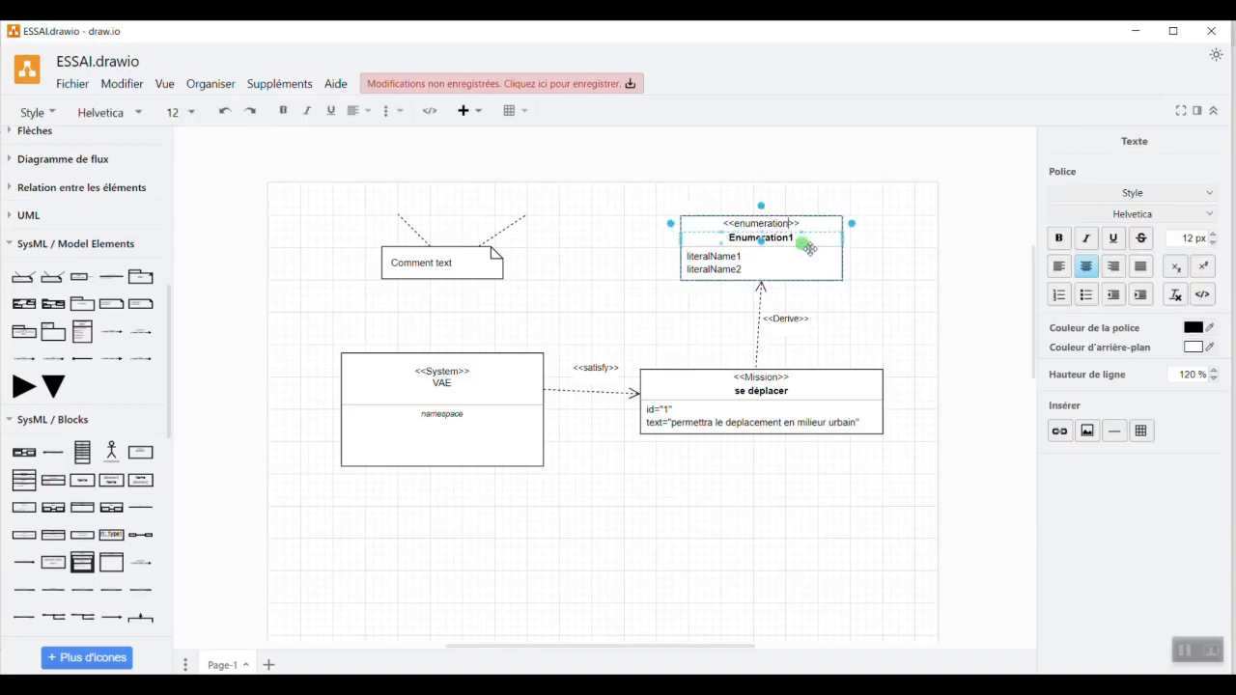
key(BackSpace)
key(BackSpace)
key(BackSpace)
key(BackSpace)
key(BackSpace)
key(BackSpace)
key(BackSpace)
key(BackSpace)
key(BackSpace)
key(BackSpace)
key(BackSpace)
text(Final)
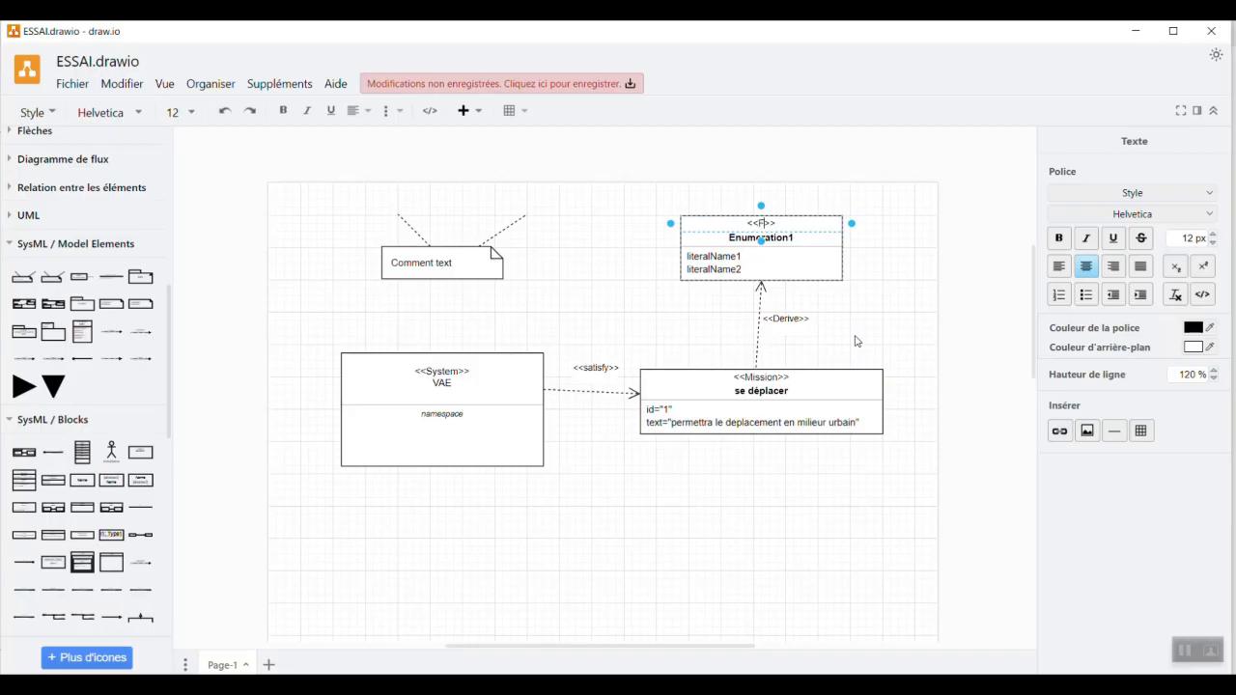
text(ité)
Step: Replace the <<Finalité>> block's title with "permmttre de faire de velo plus facilement"
double_click(781, 238)
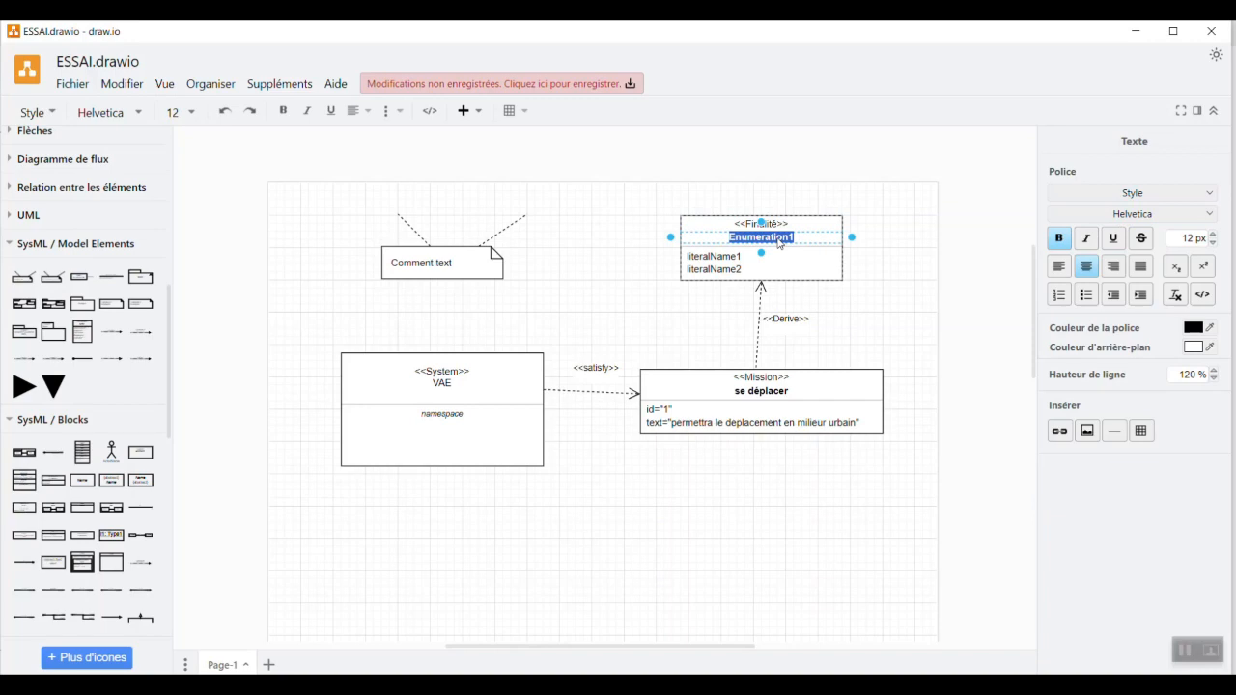
text(permm)
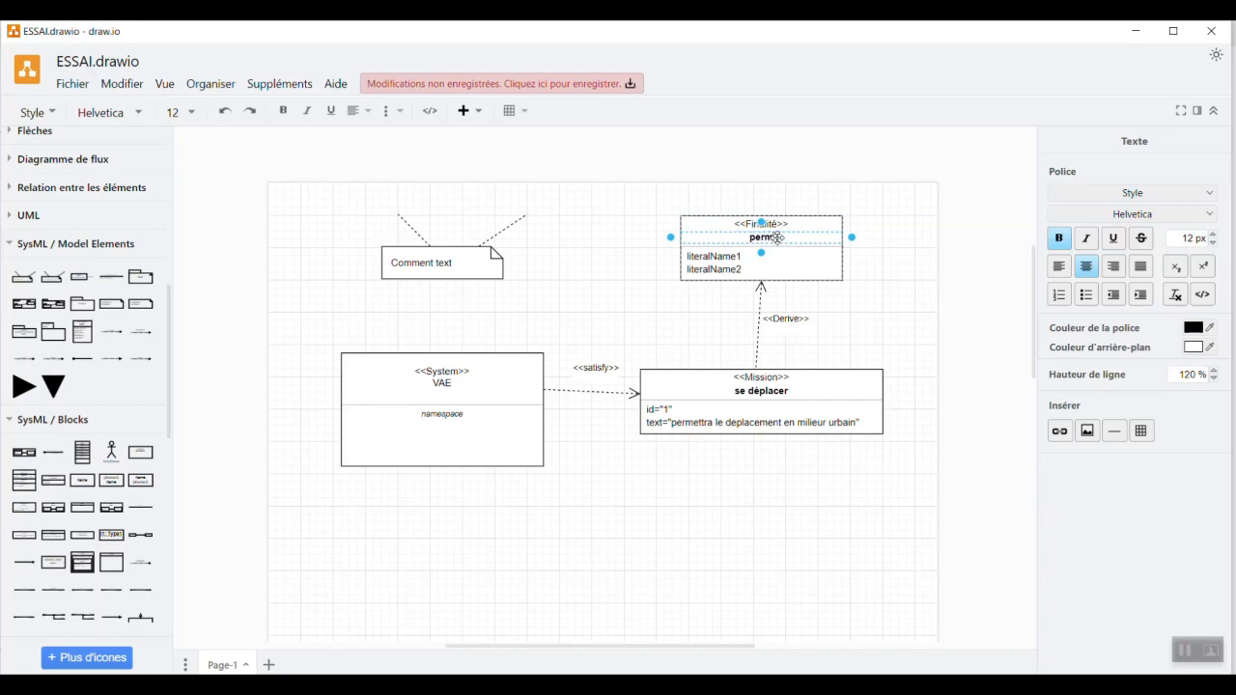
text(ttre de faire de vel)
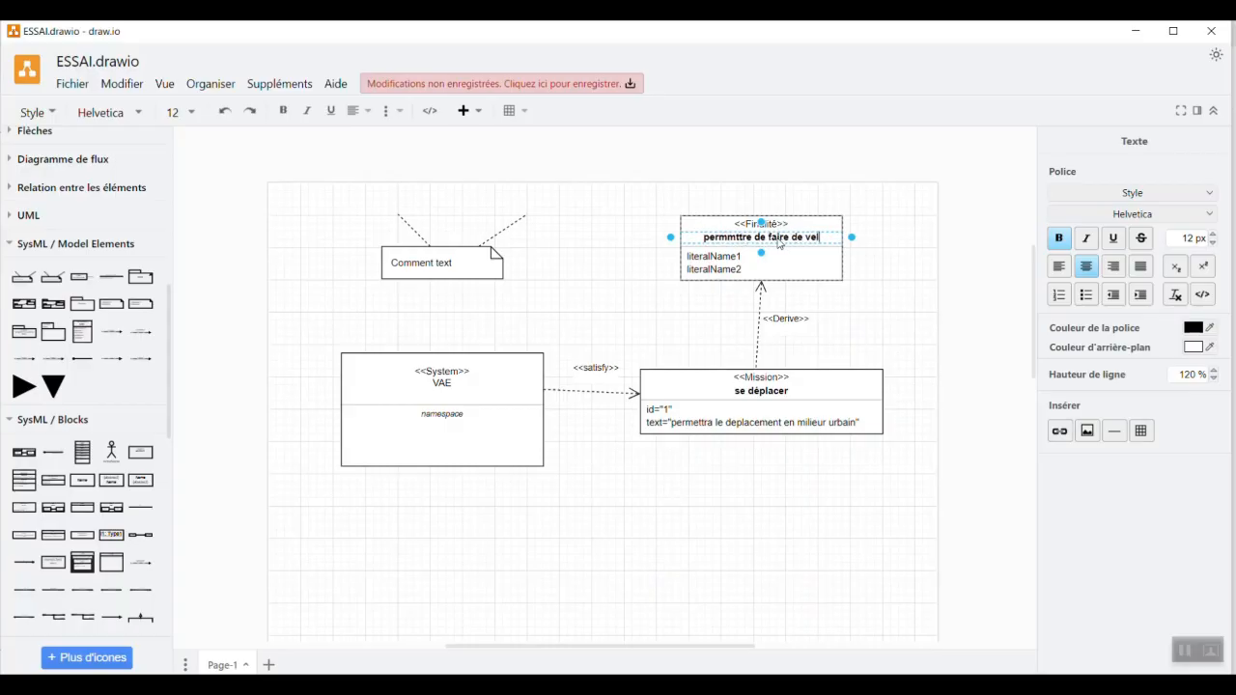
text(o plus )
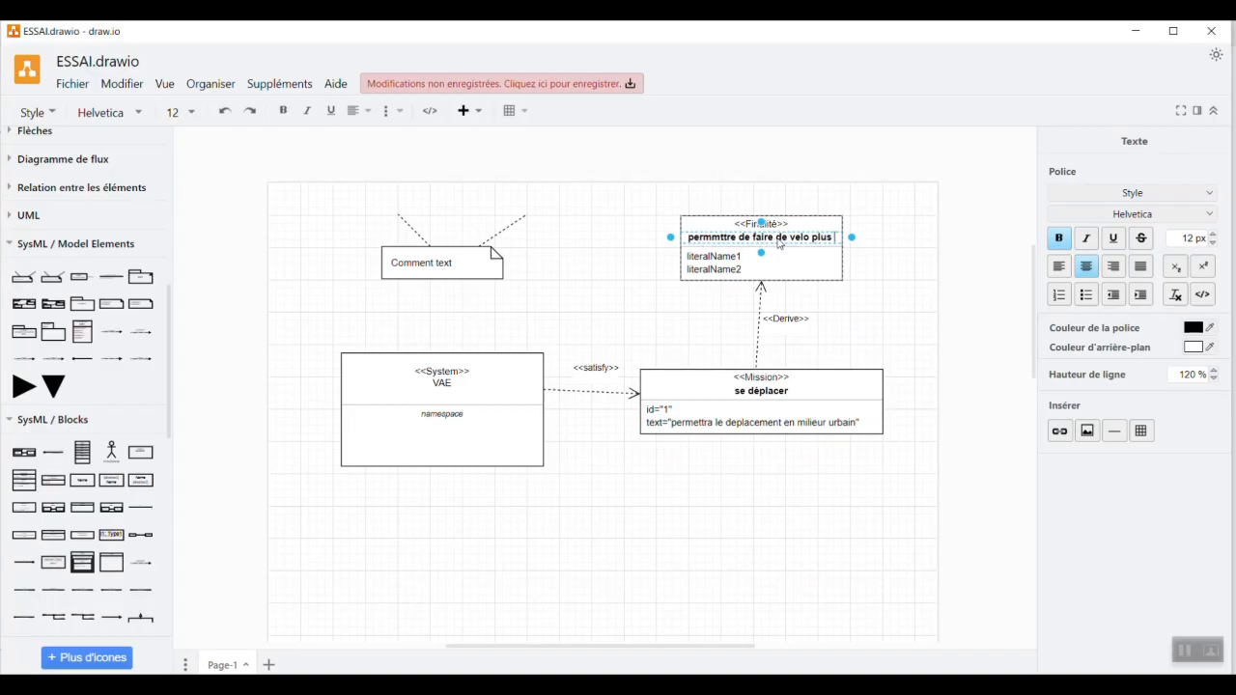
text(facil)
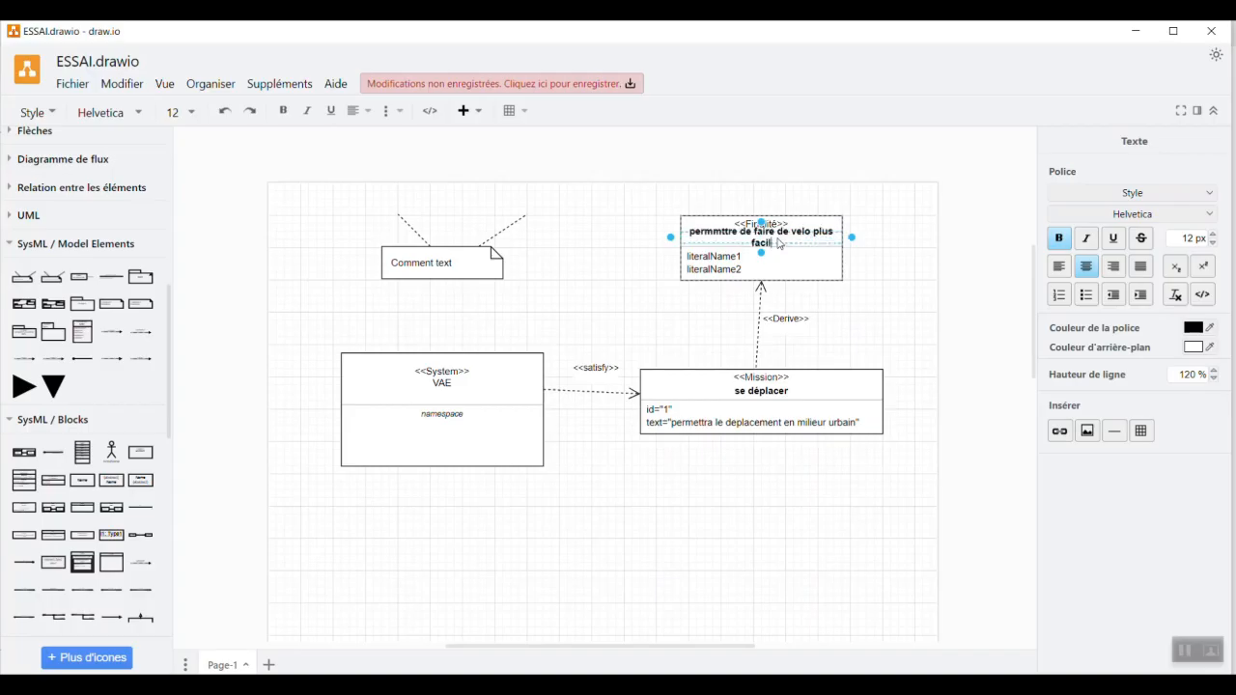
text(ement)
click(919, 325)
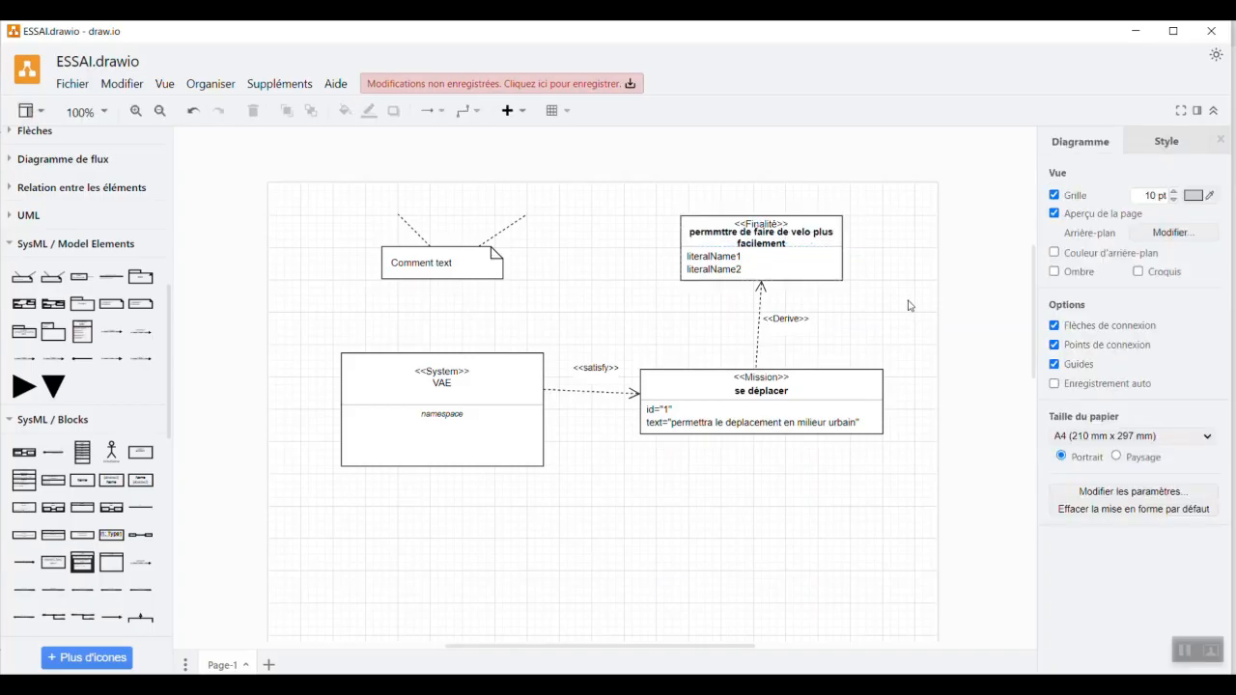
Step: Widen the <<Finalité>> block to fit its title on one line and move it left, directly above the <<Mission>> block
click(841, 249)
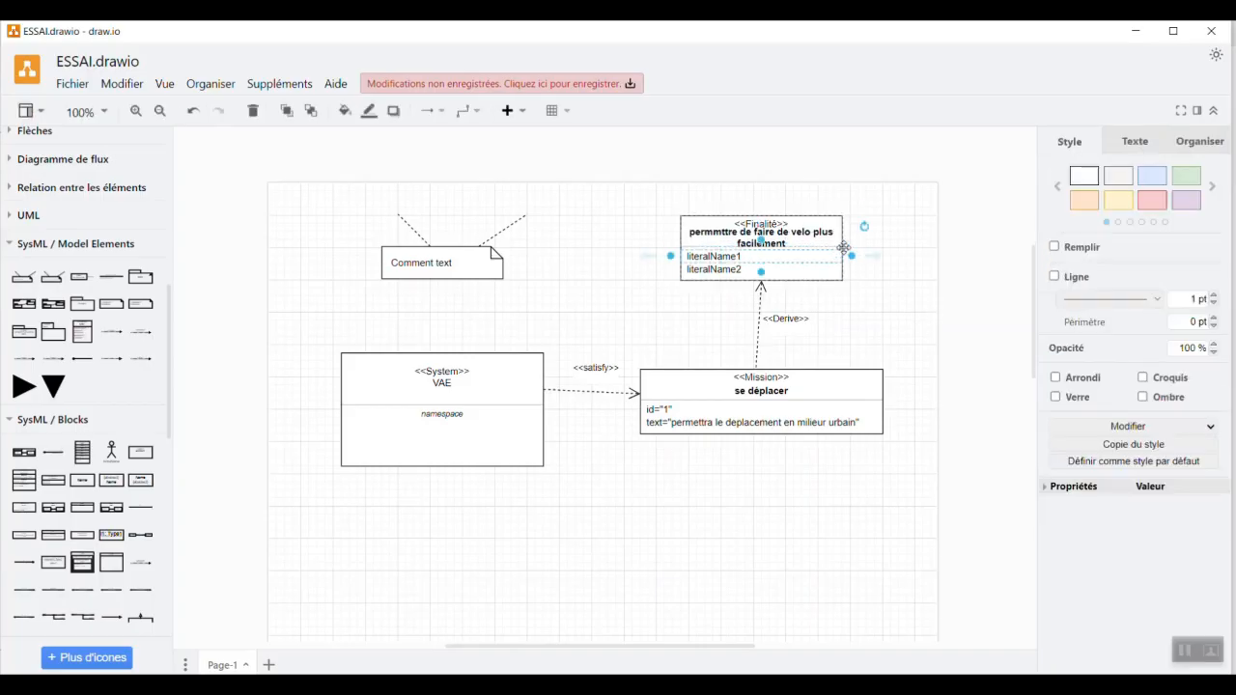
drag(841, 246, 931, 241)
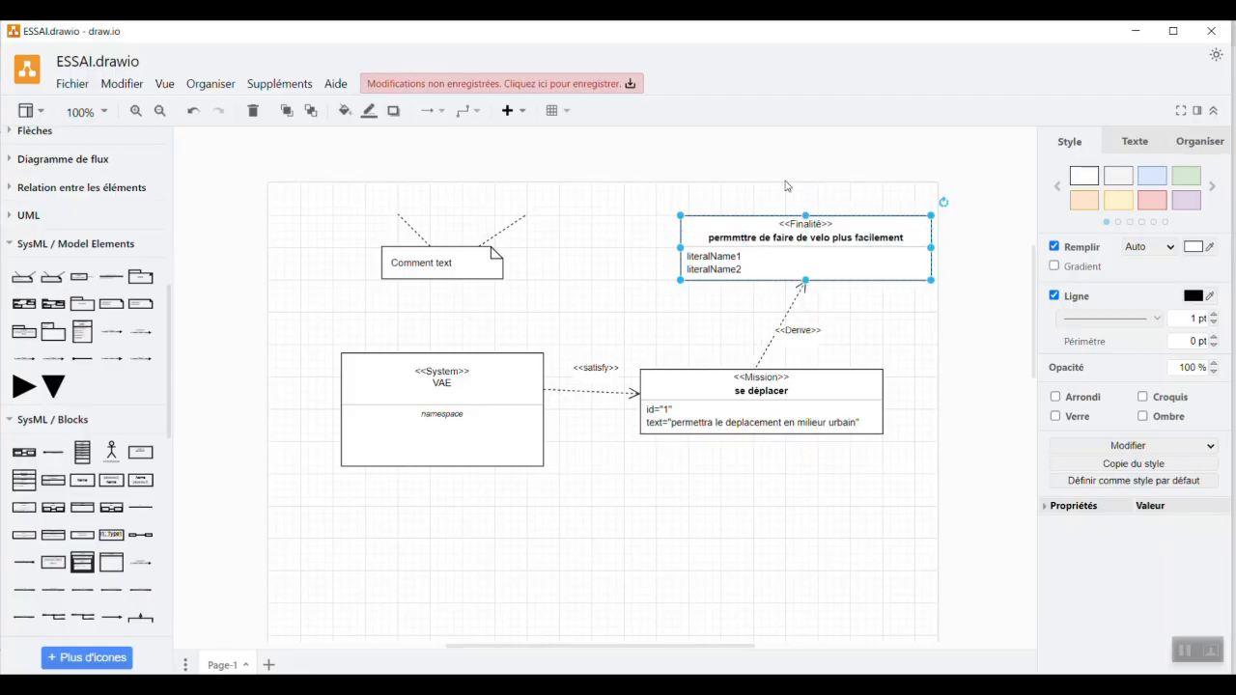
drag(757, 212, 709, 213)
click(930, 353)
Step: Replace the first literal in the <<Finalité>> block with id="0"
click(681, 270)
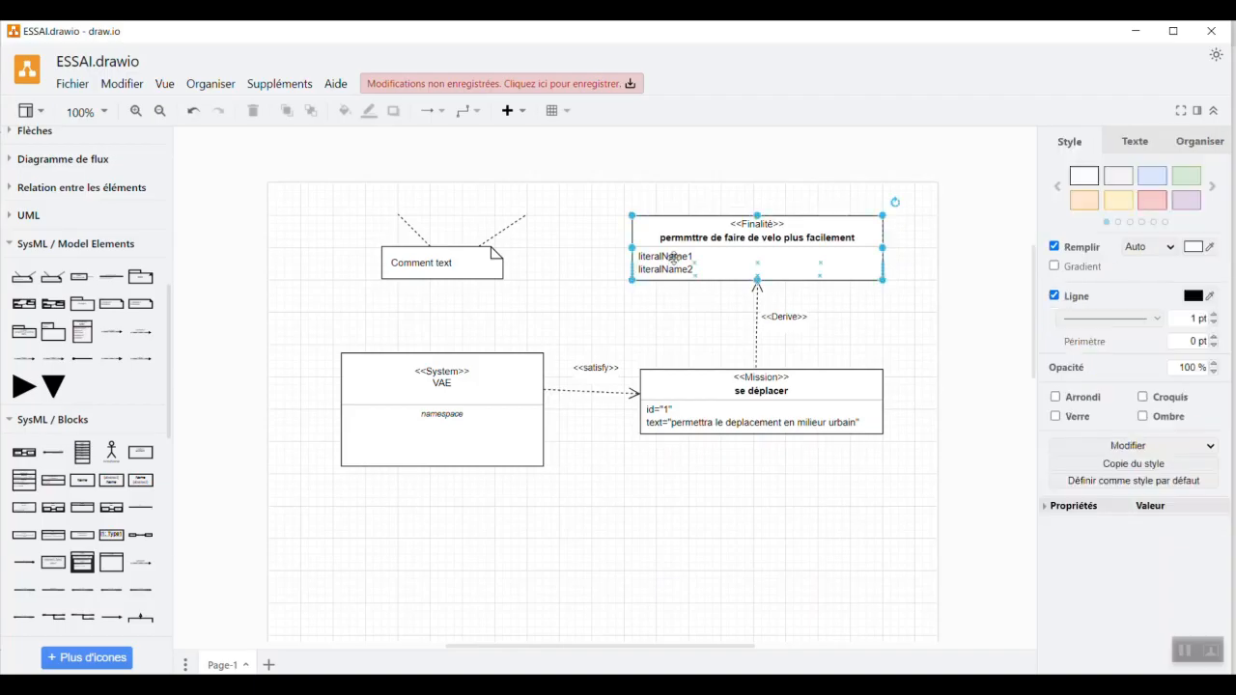
click(680, 270)
double_click(676, 269)
click(673, 257)
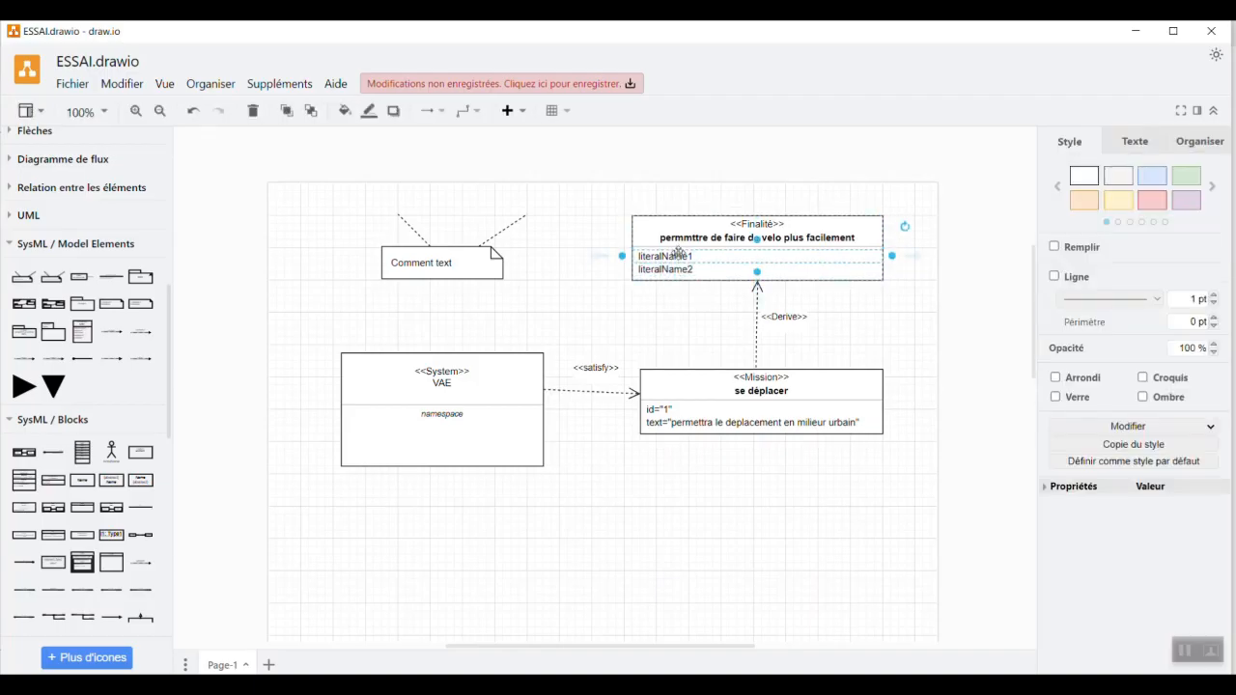
double_click(681, 256)
key(BackSpace)
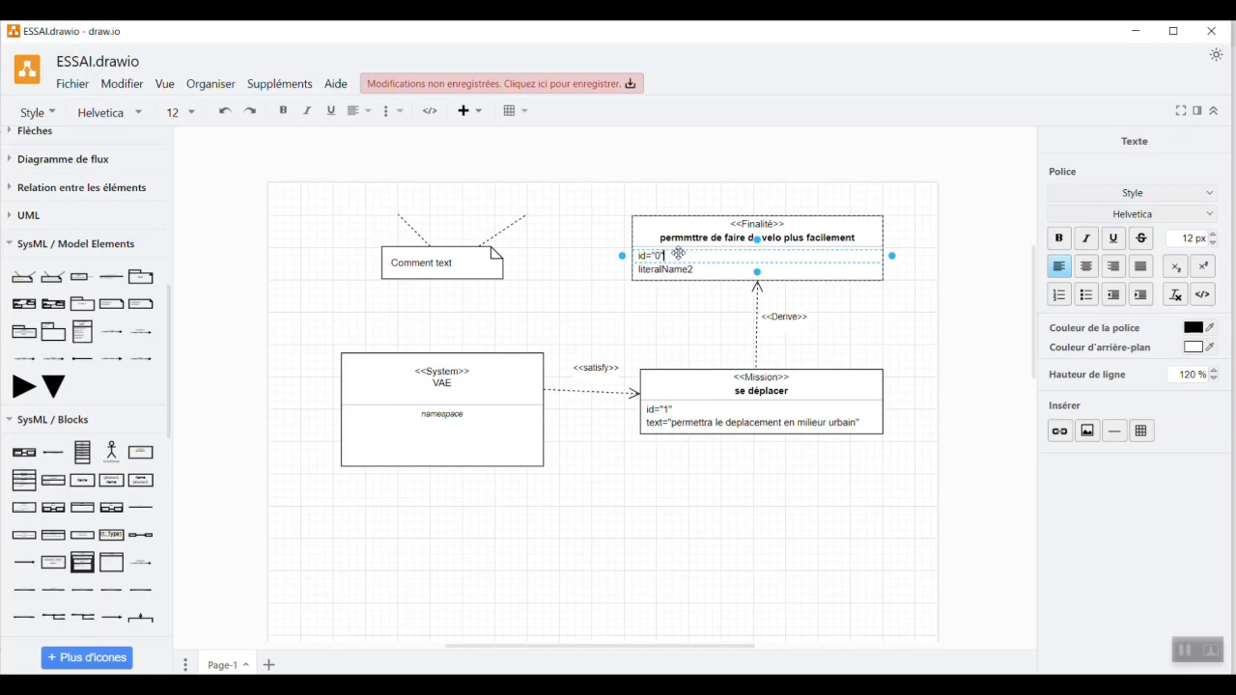
click(673, 273)
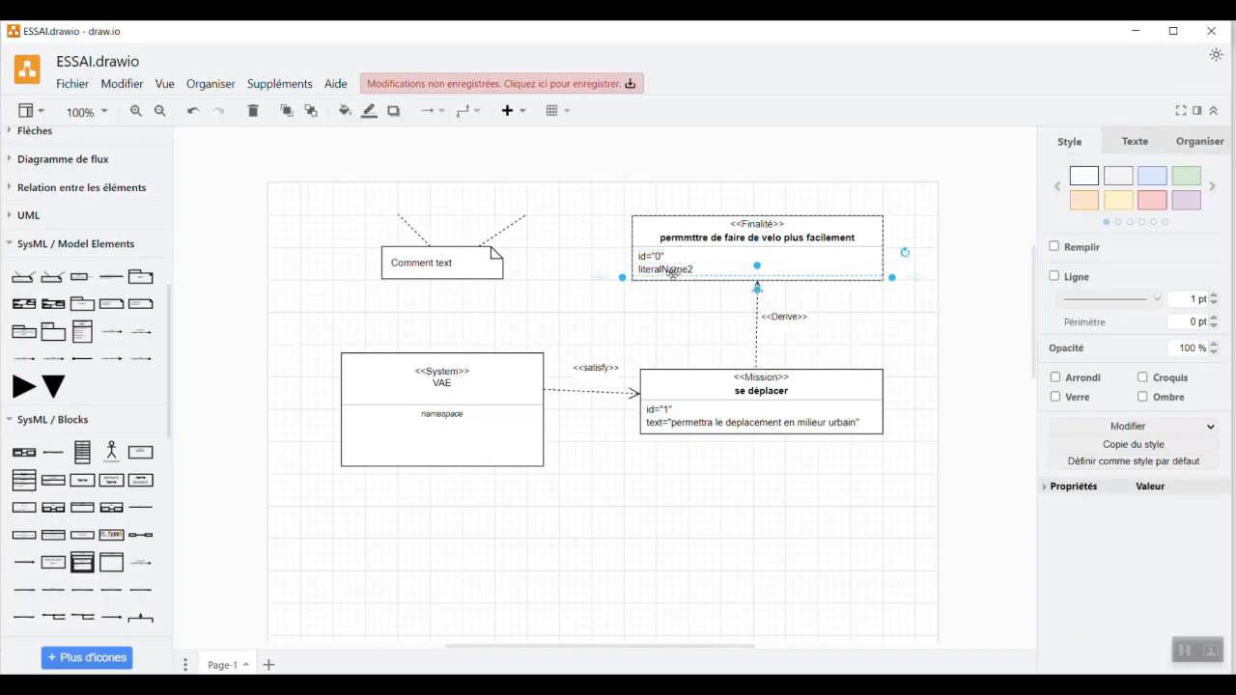
double_click(673, 271)
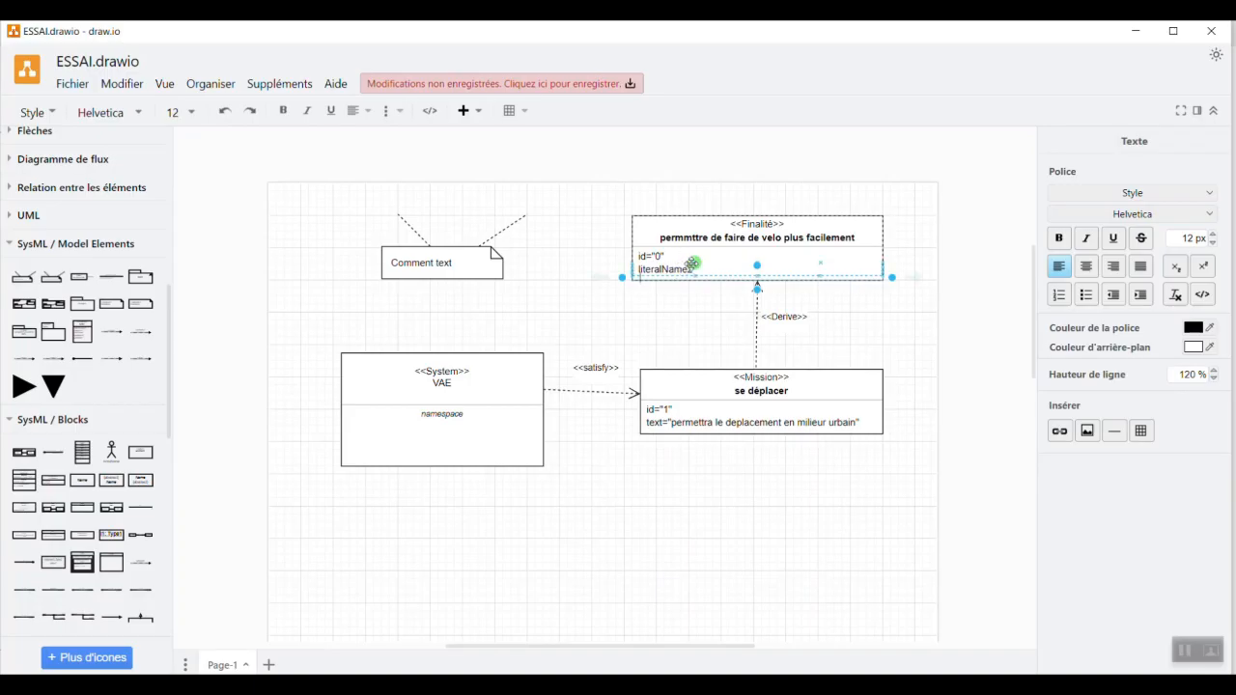
click(686, 239)
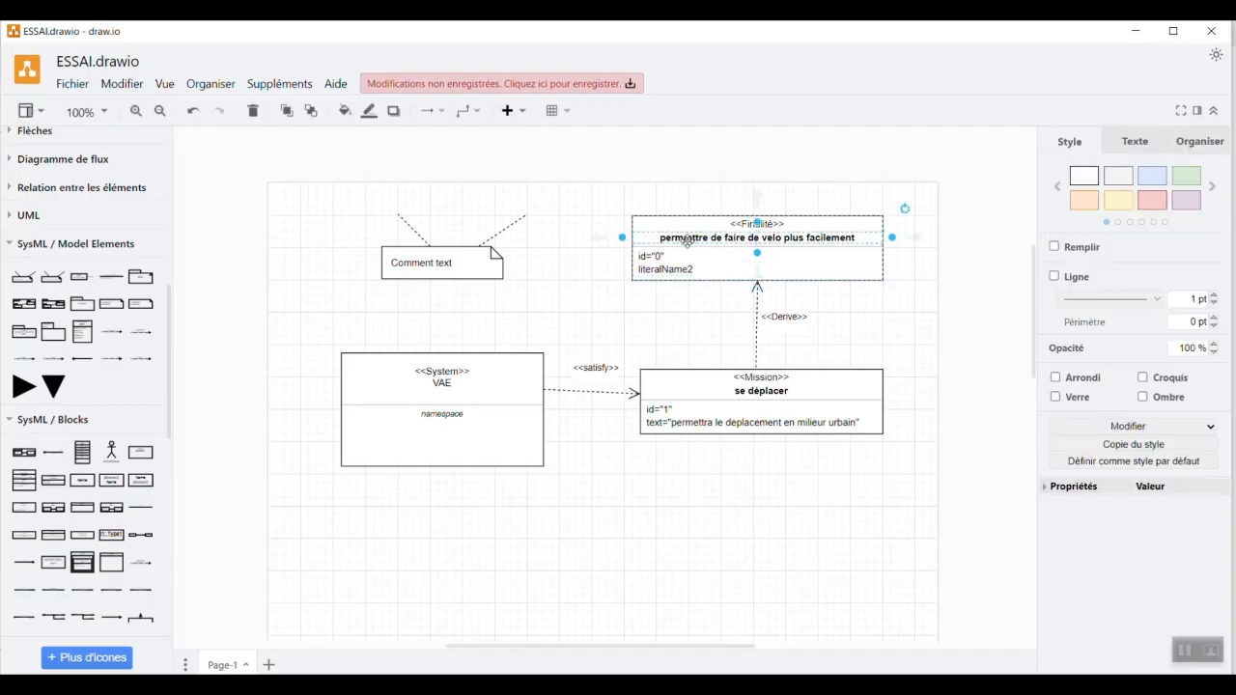
Step: Correct the misspelled first word of the <<Finalité>> block's title to "permettre"
double_click(694, 243)
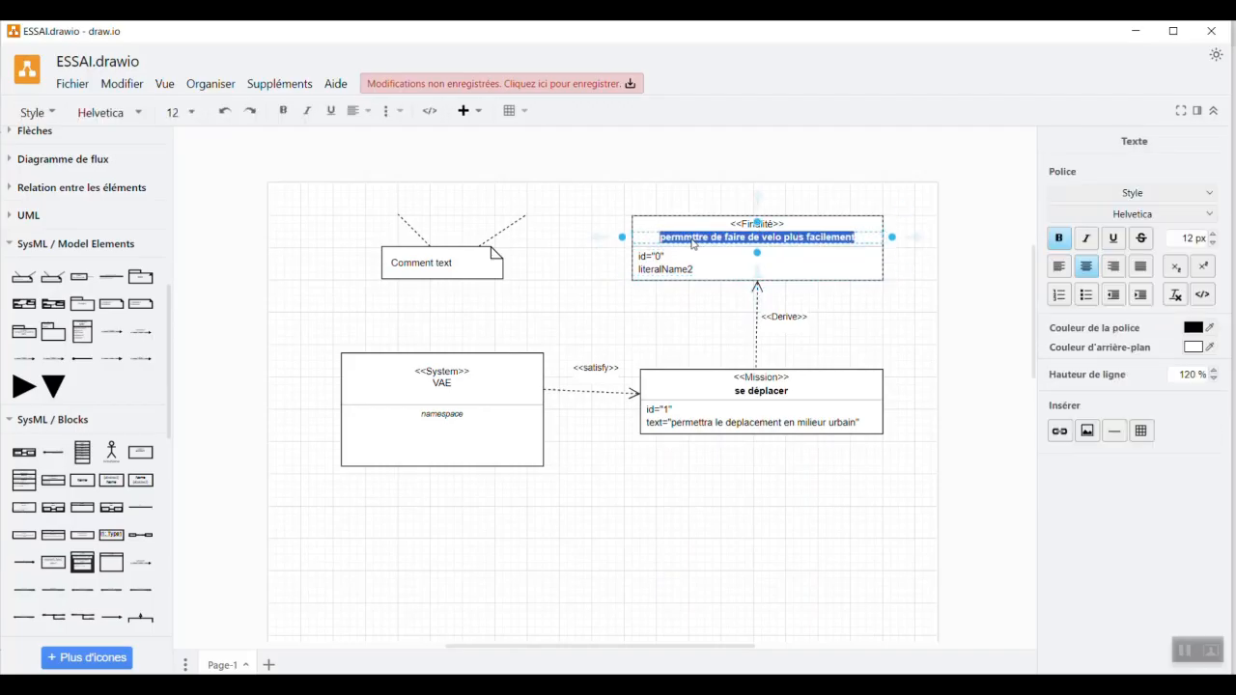
click(693, 244)
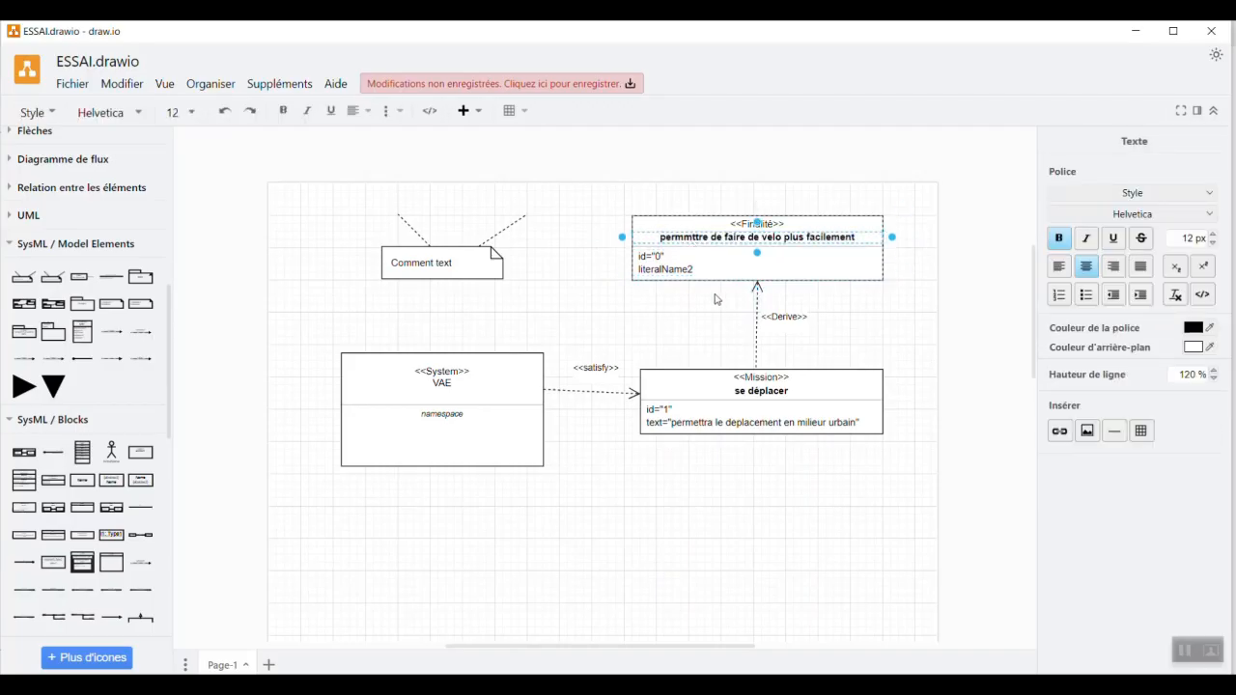
key(BackSpace)
text(e)
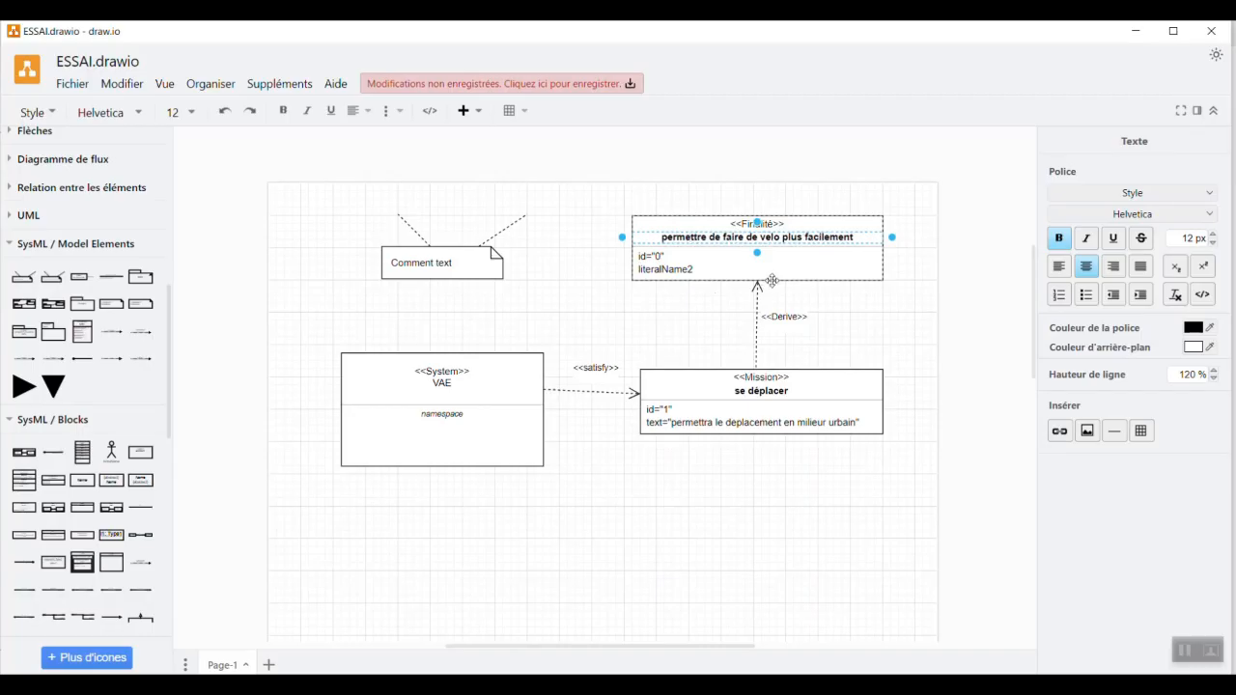
click(720, 325)
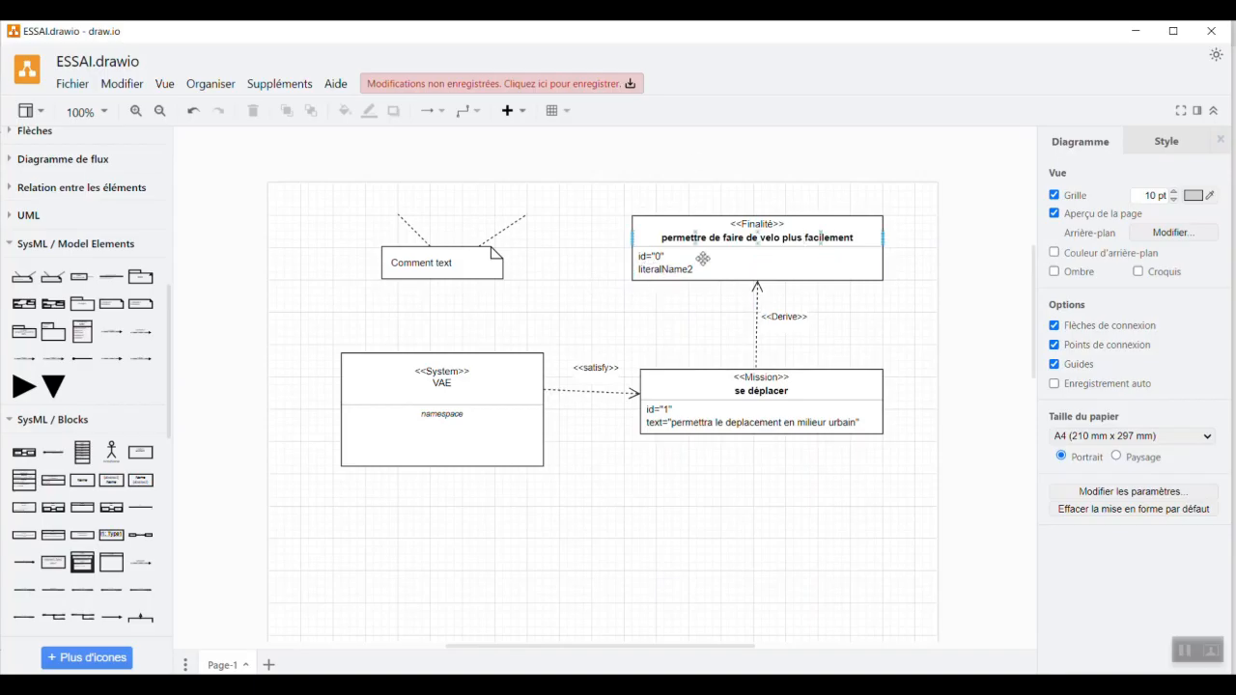
Step: Delete the comment note's left connector and attach its remaining connector to the left side of the <<Finalité>> block
click(413, 233)
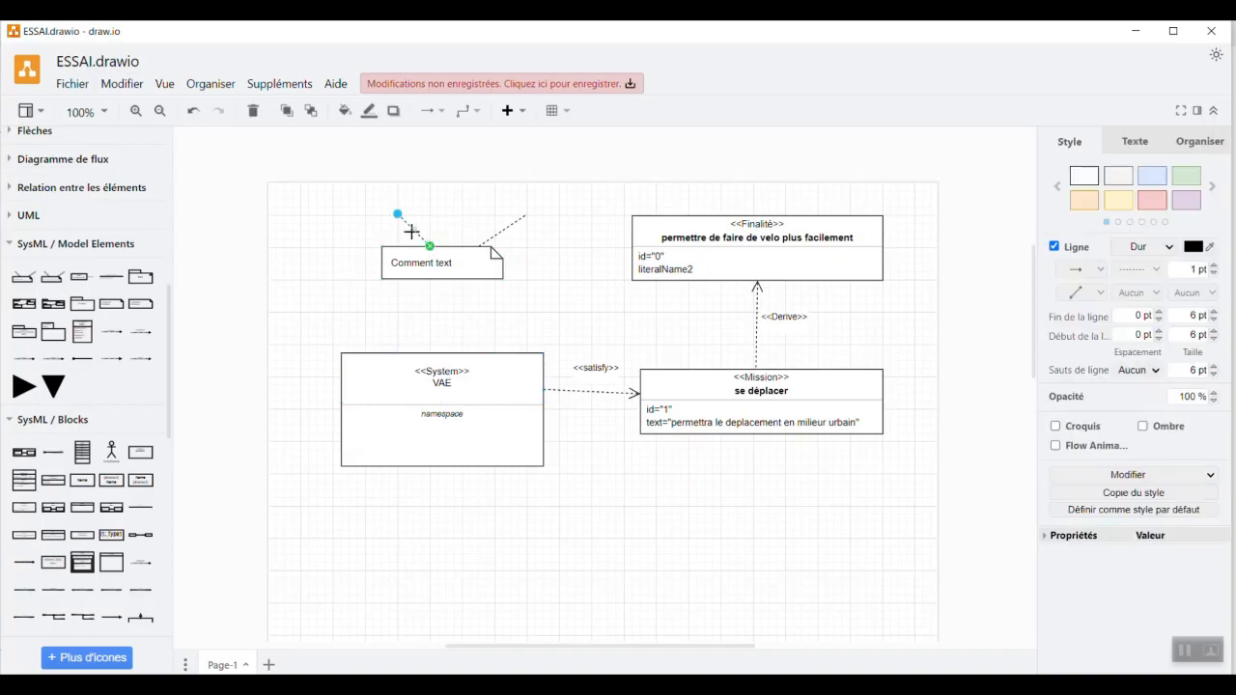
key(Delete)
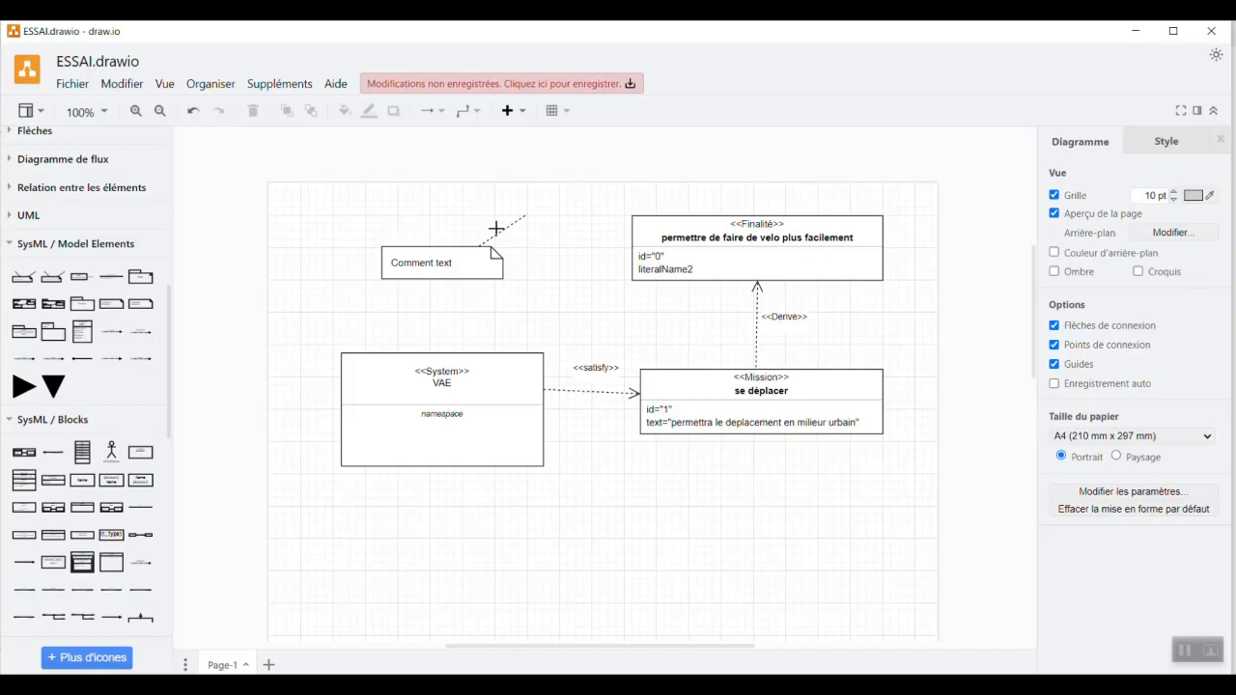
click(510, 223)
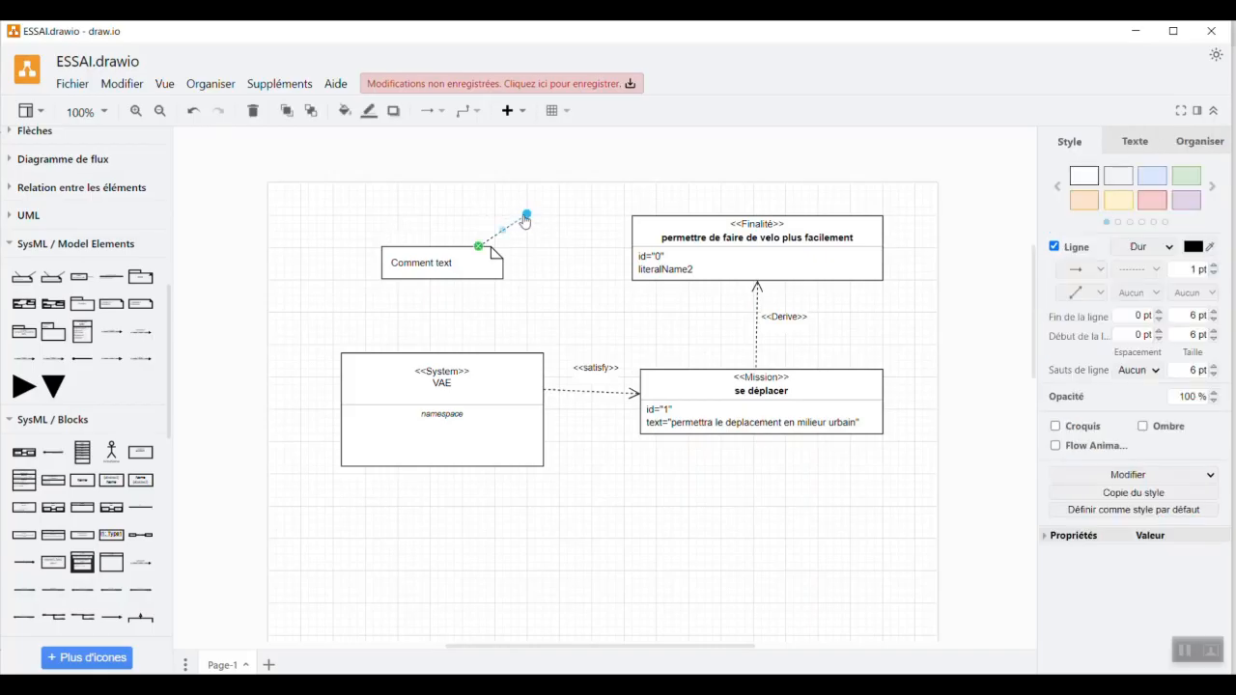
drag(525, 214, 631, 238)
Step: Replace the comment note's placeholder text, starting with "<<"
click(452, 261)
double_click(452, 262)
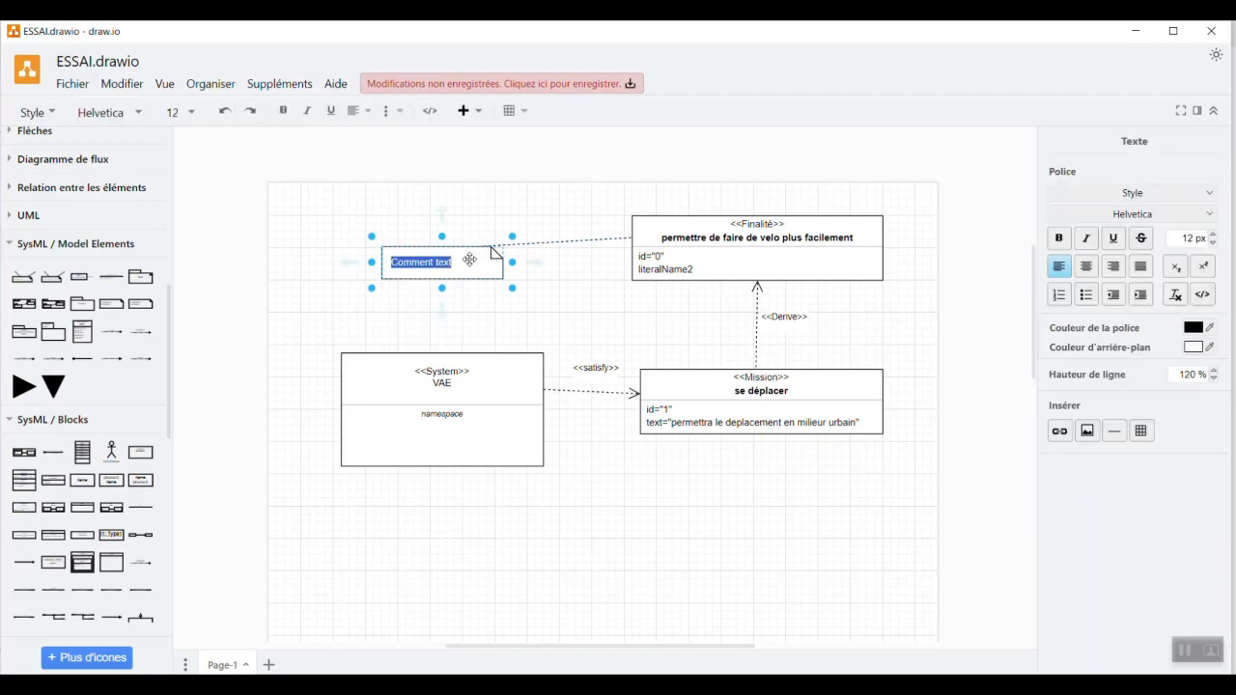
text(<<)
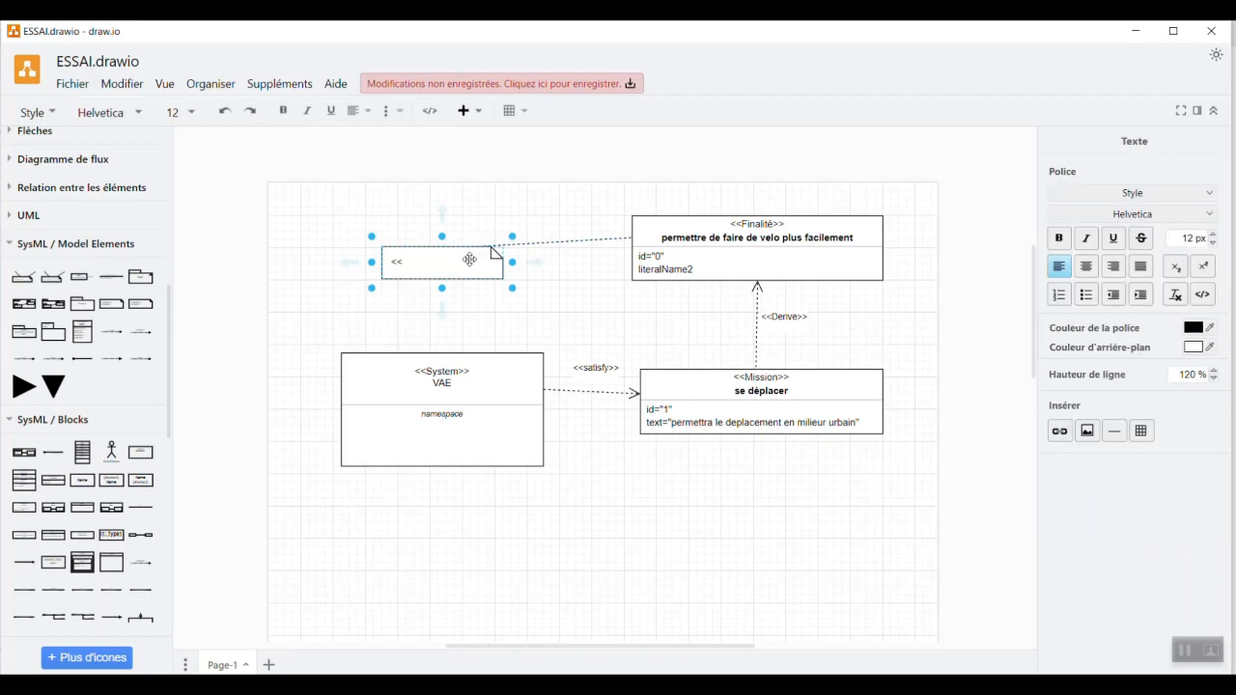